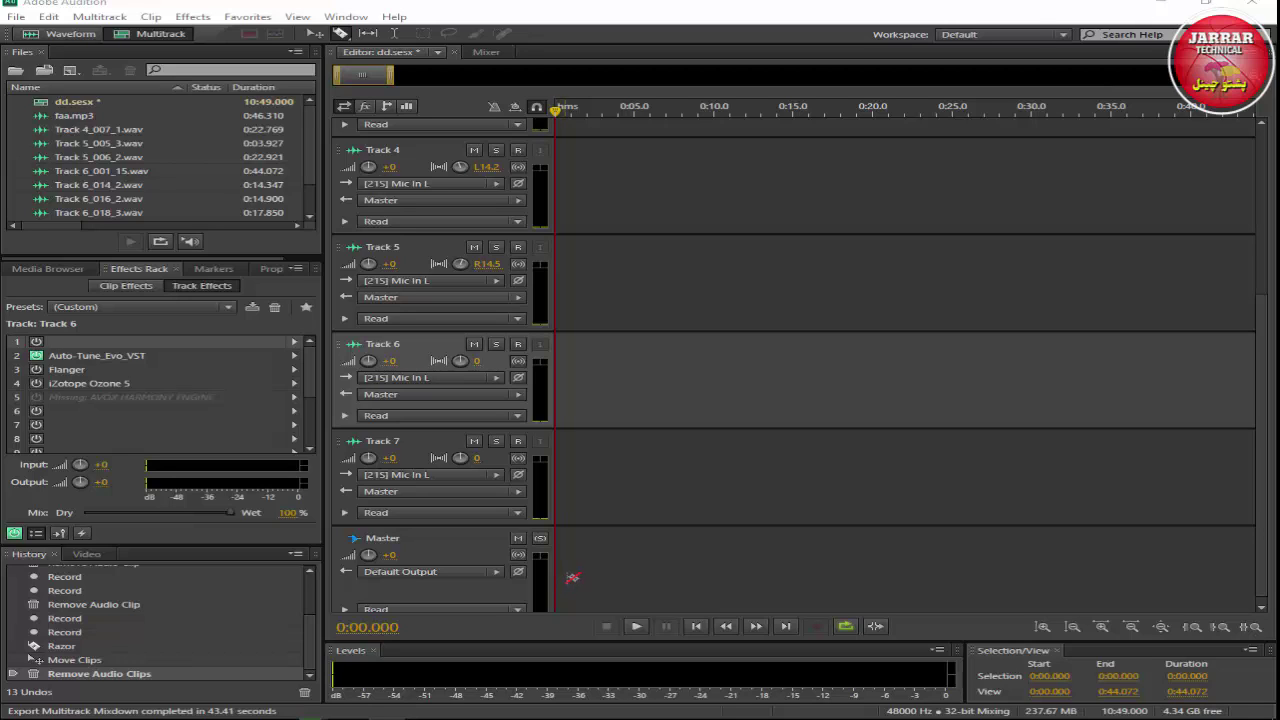
# Step: Arm Track 6 for recording with input monitoring, record a vocal take of about 46 seconds from the session start, and stop
pyautogui.click(517, 344)
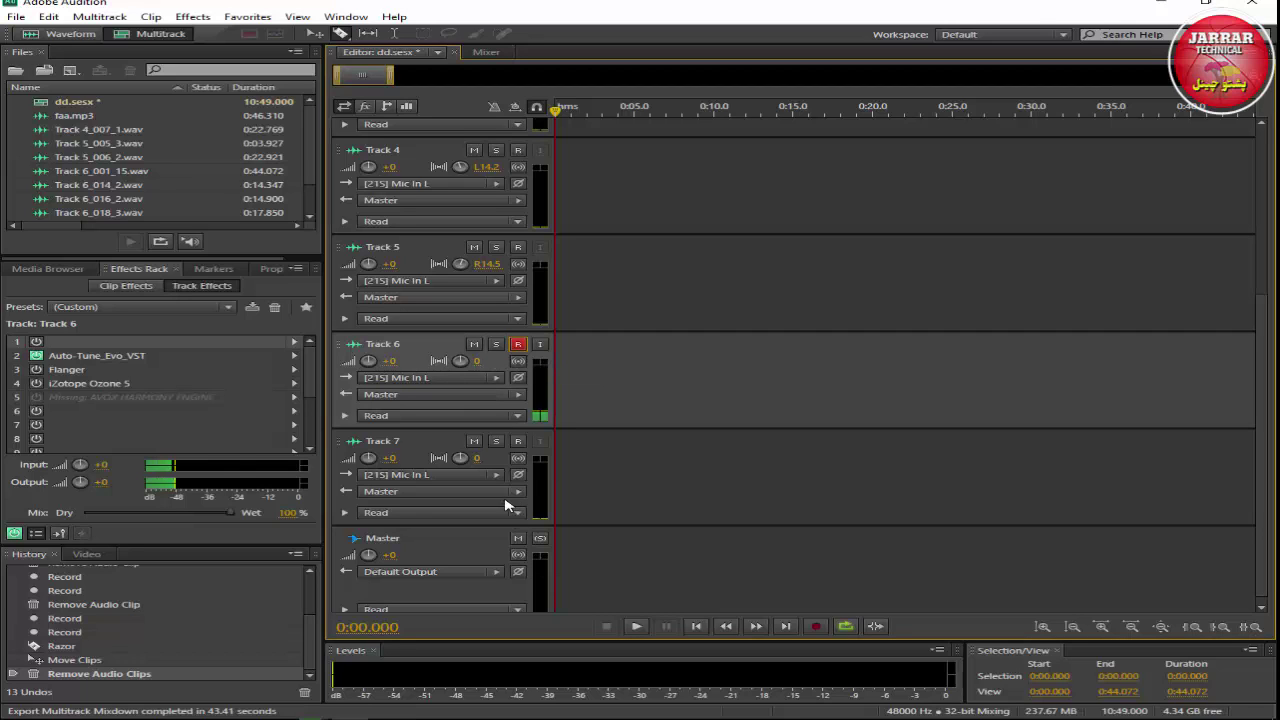
pyautogui.click(539, 345)
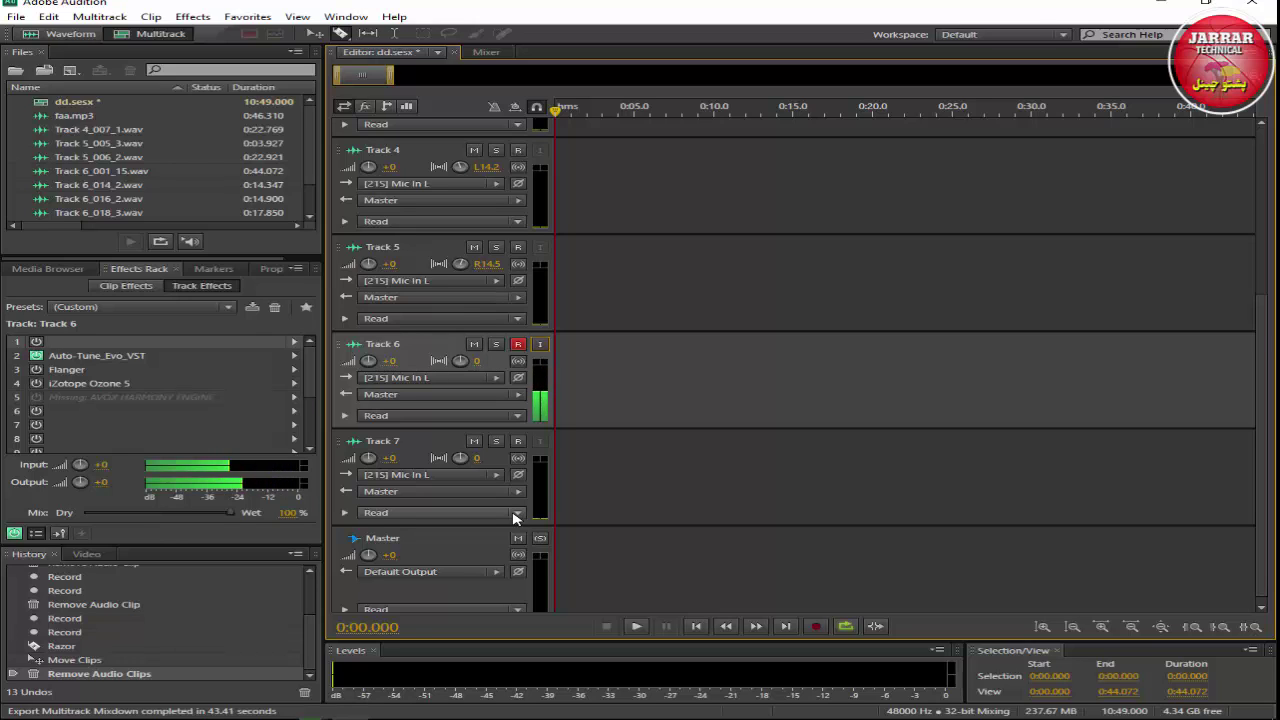
pyautogui.click(816, 627)
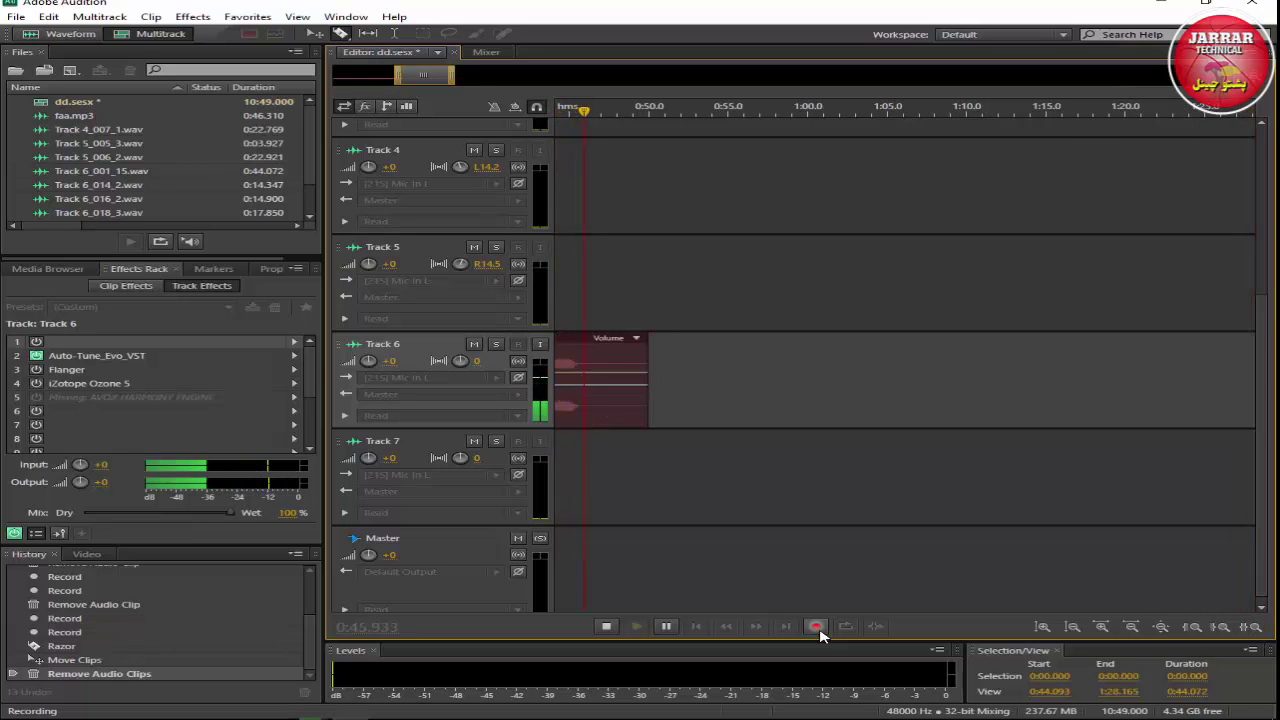
pyautogui.click(816, 627)
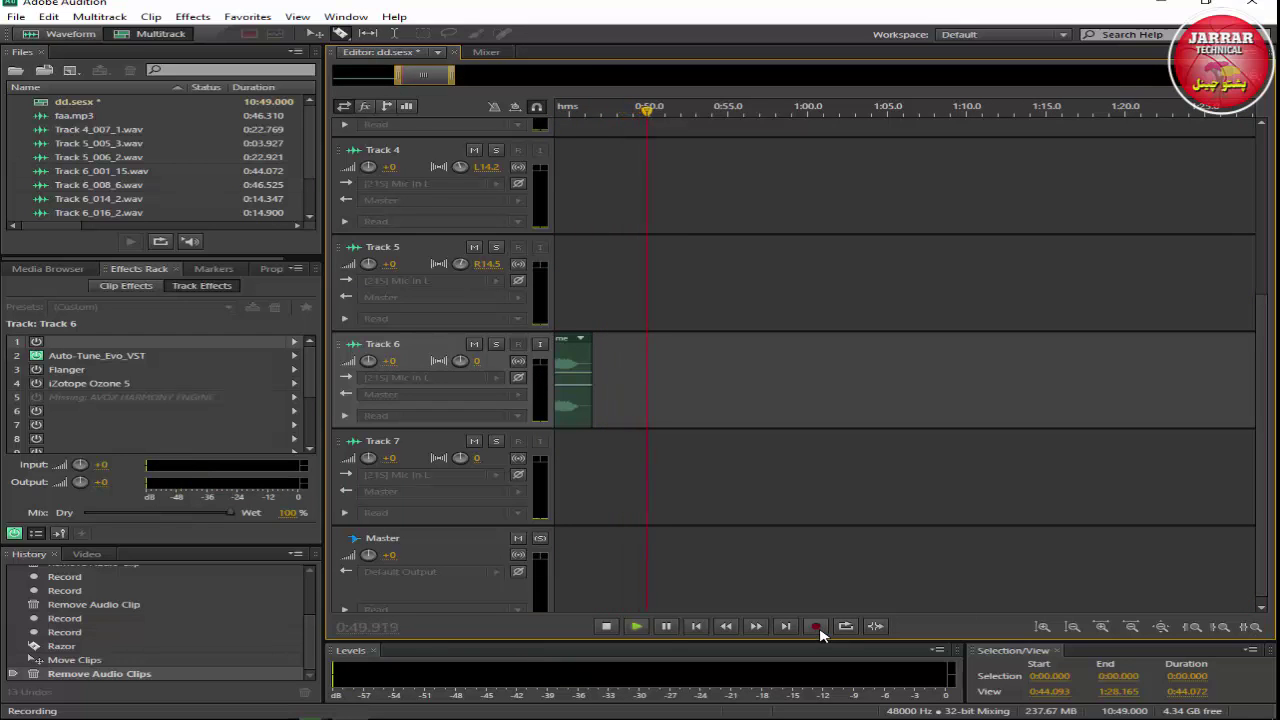
pyautogui.click(606, 626)
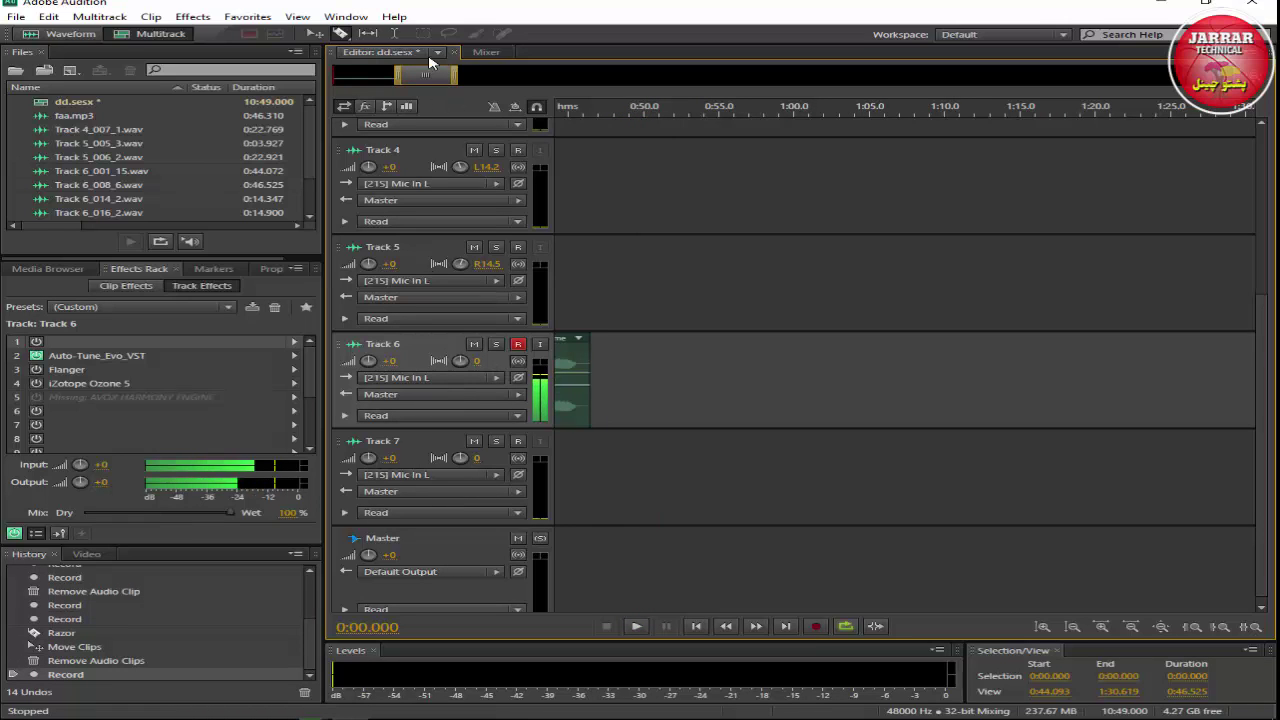
pyautogui.moveTo(424, 72); pyautogui.dragTo(364, 72)
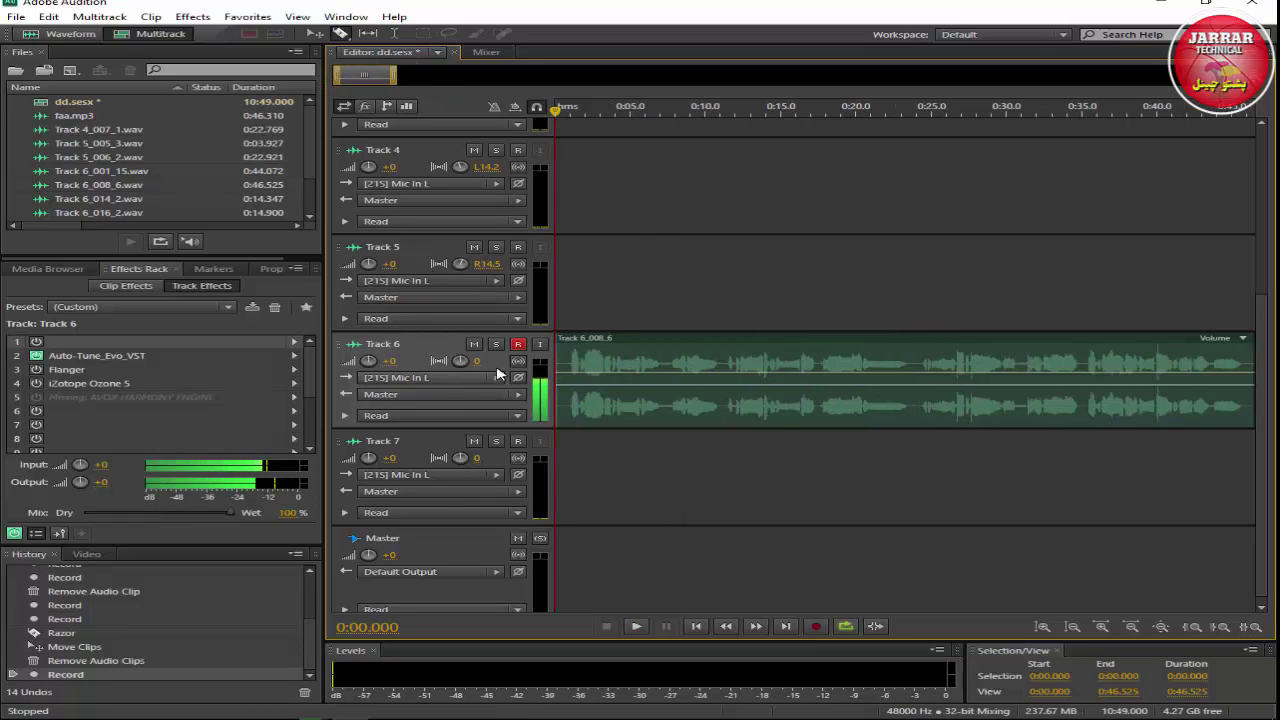
# Step: Open the audio hardware preferences from Track 6's input, set the device class to MME, and apply the change
pyautogui.click(466, 377)
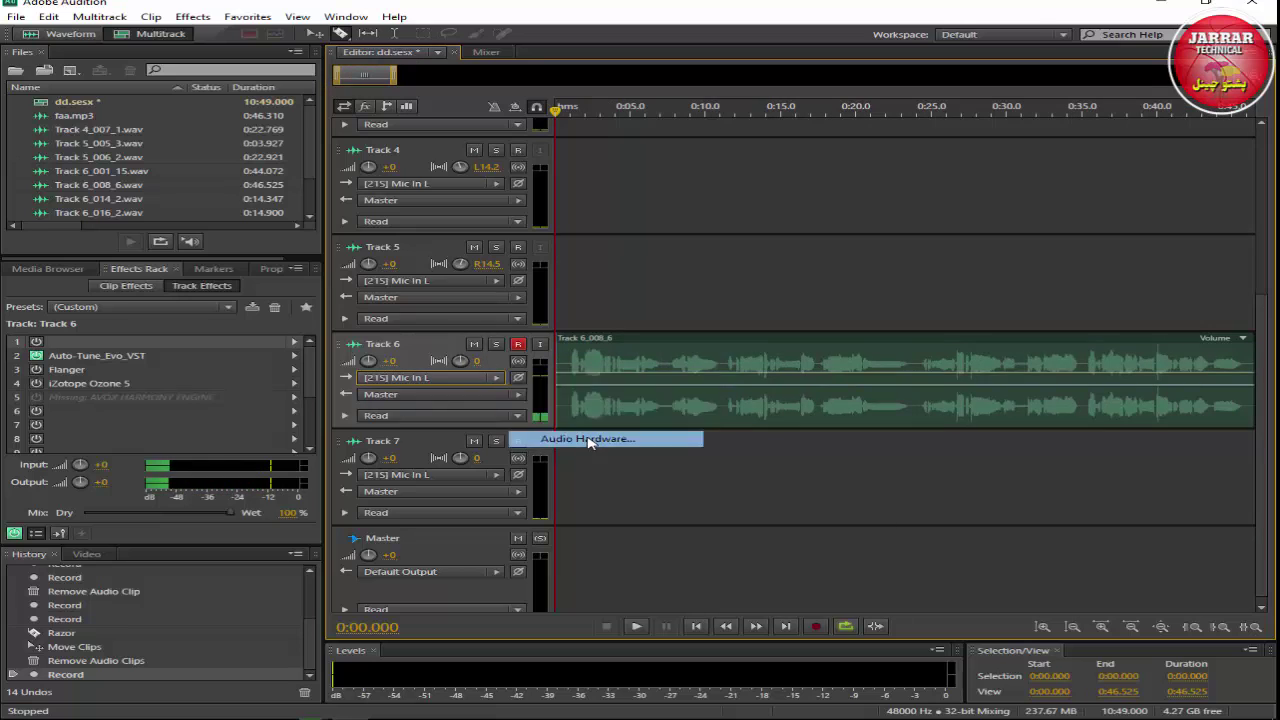
pyautogui.click(588, 441)
pyautogui.click(690, 259)
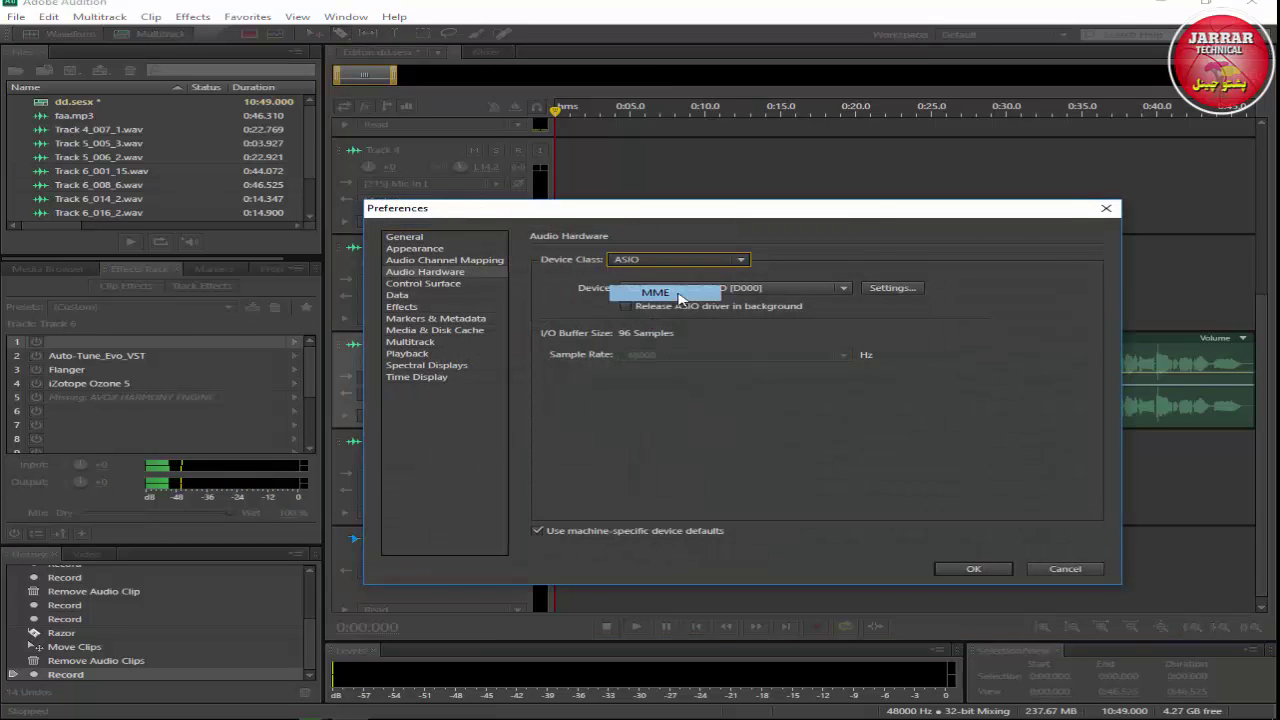
pyautogui.click(680, 297)
pyautogui.click(832, 427)
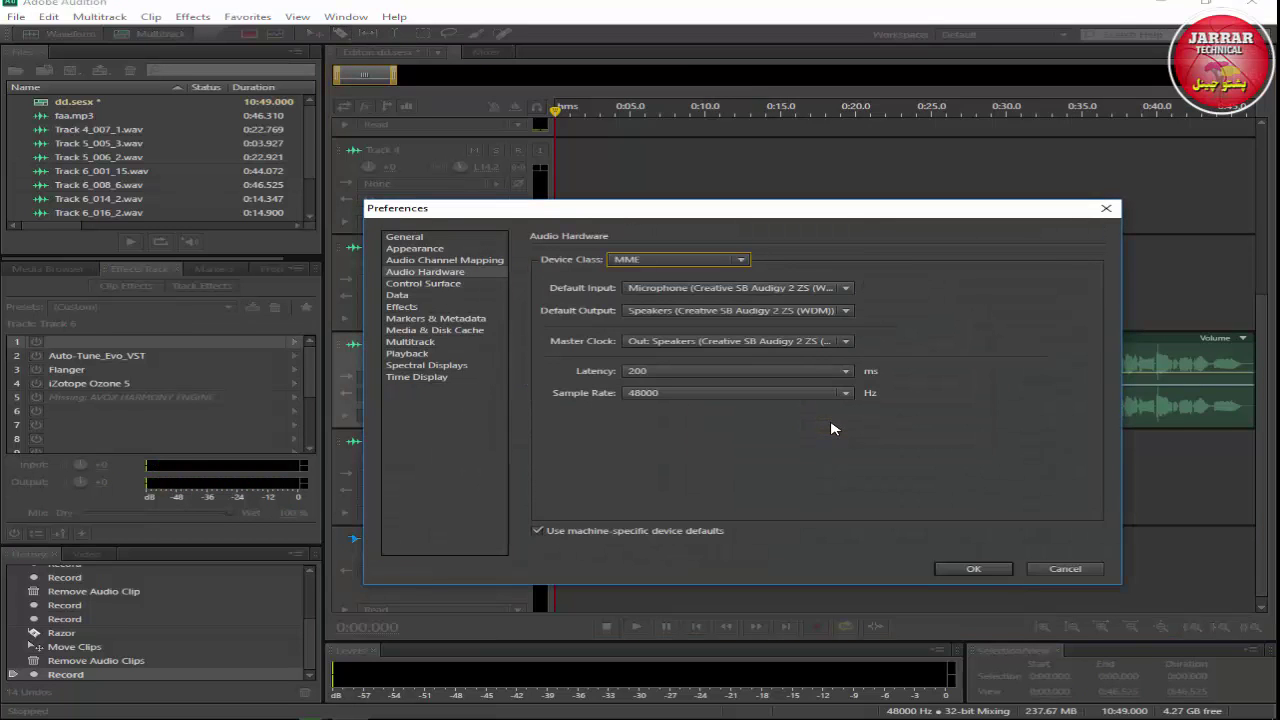
pyautogui.click(972, 569)
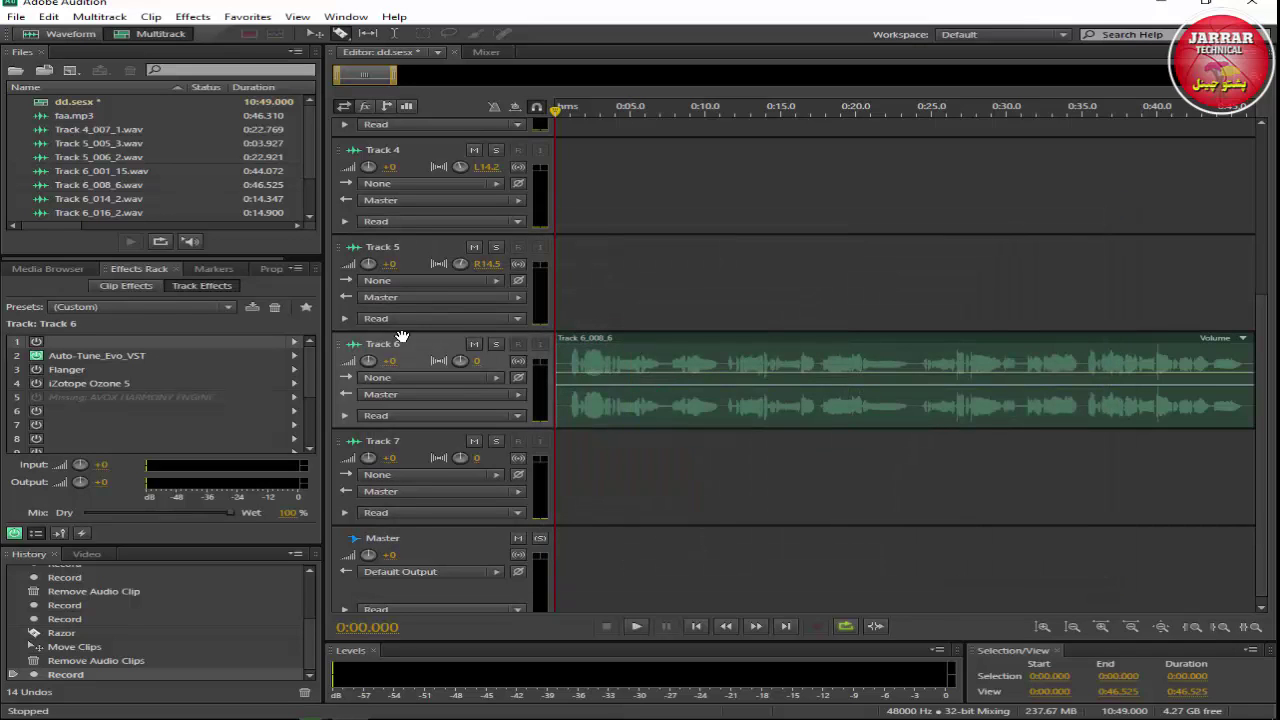
# Step: Bypass Auto-Tune_Evo_VST on Track 6 and power off the Master track's effects rack
pyautogui.click(36, 356)
pyautogui.click(438, 594)
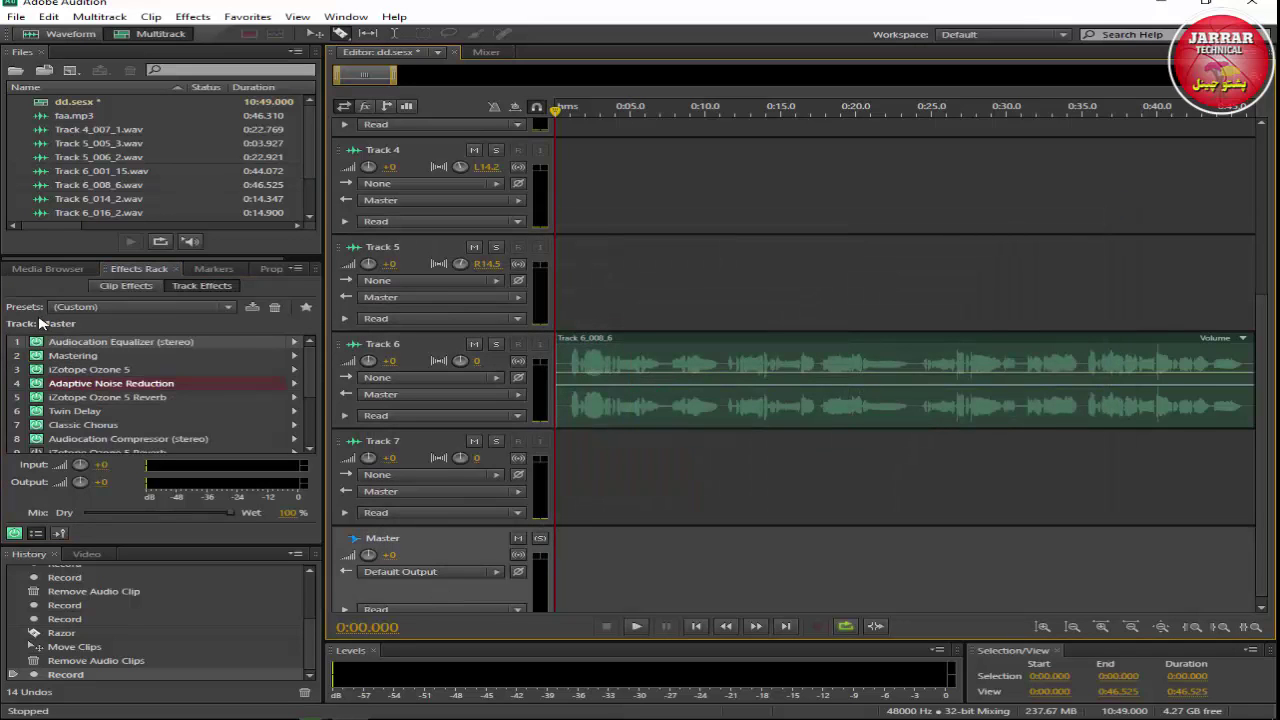
pyautogui.click(27, 518)
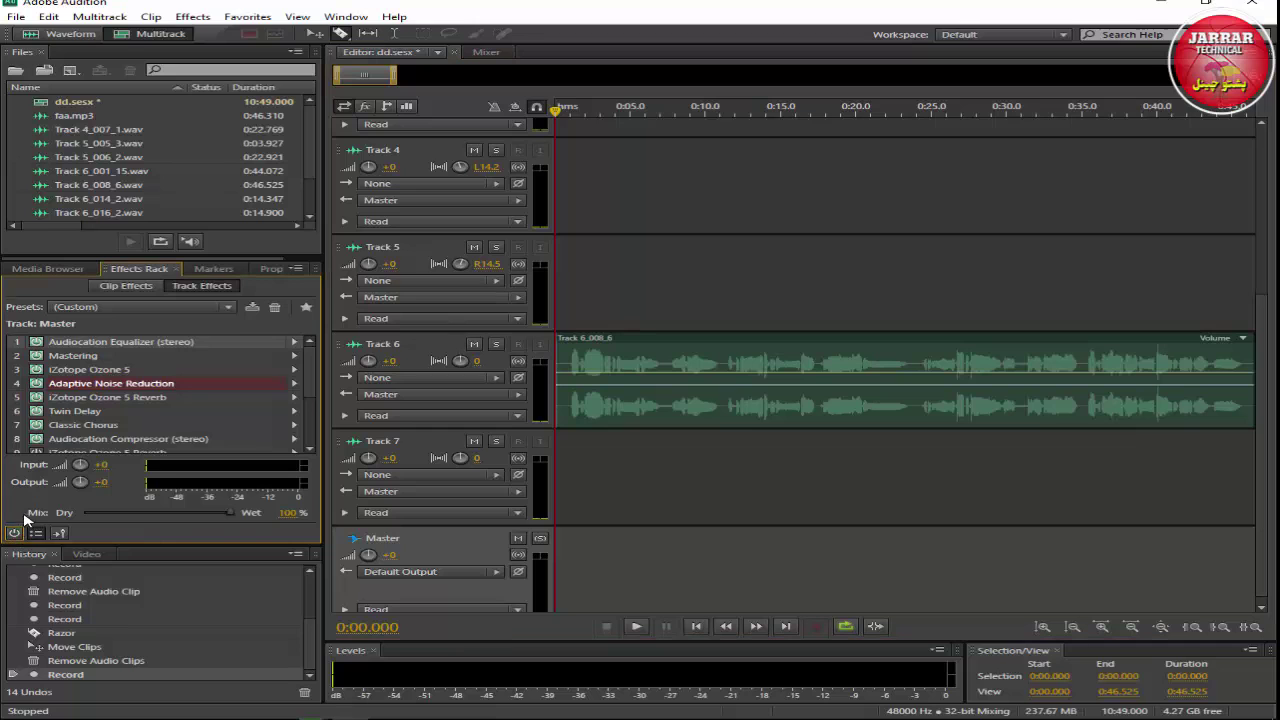
# Step: Play the Track 6 recording without effects to hear the dry voice, and stop playback
pyautogui.click(684, 628)
pyautogui.click(636, 627)
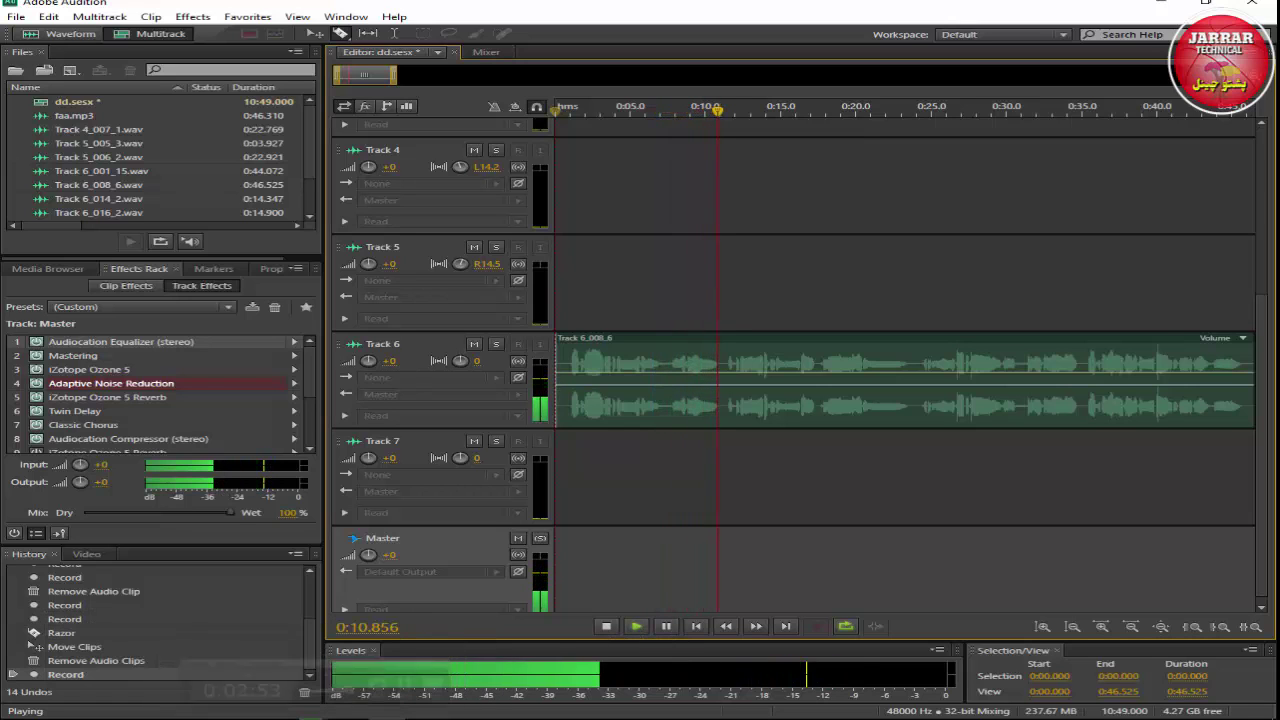
pyautogui.click(606, 627)
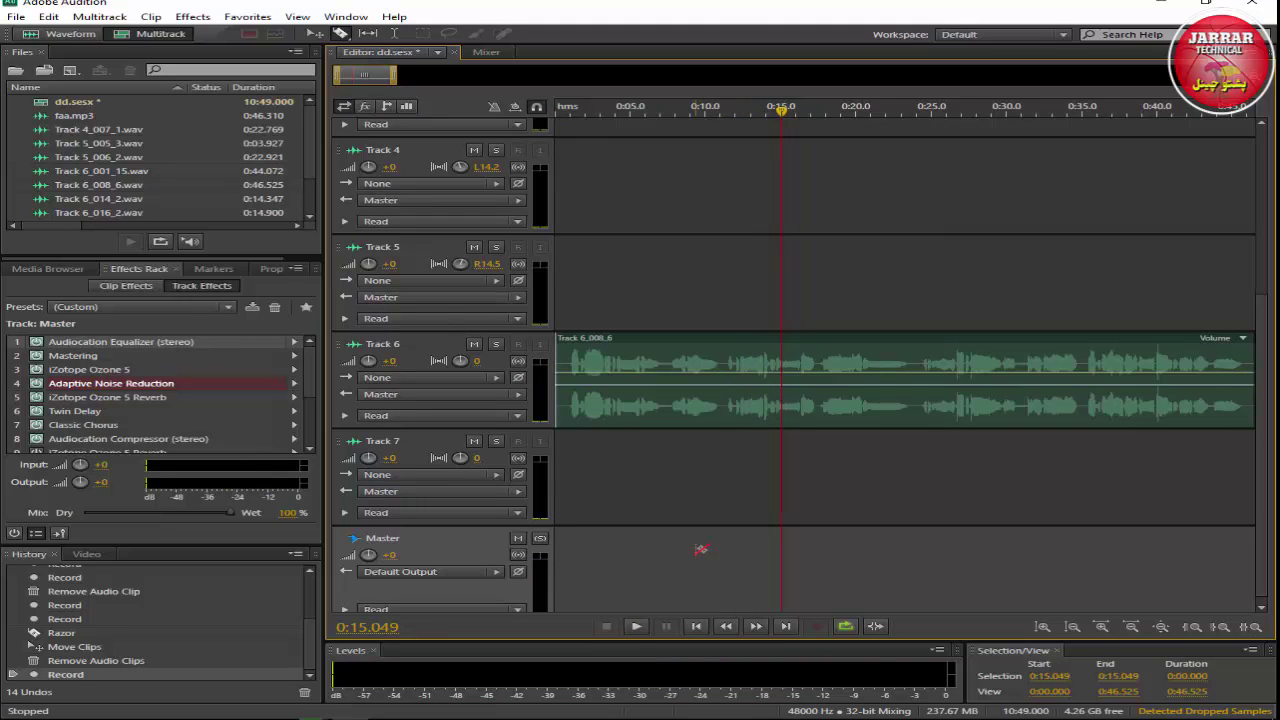
# Step: Re-enable Auto-Tune_Evo_VST on Track 6 and audition the recording from the start
pyautogui.click(440, 352)
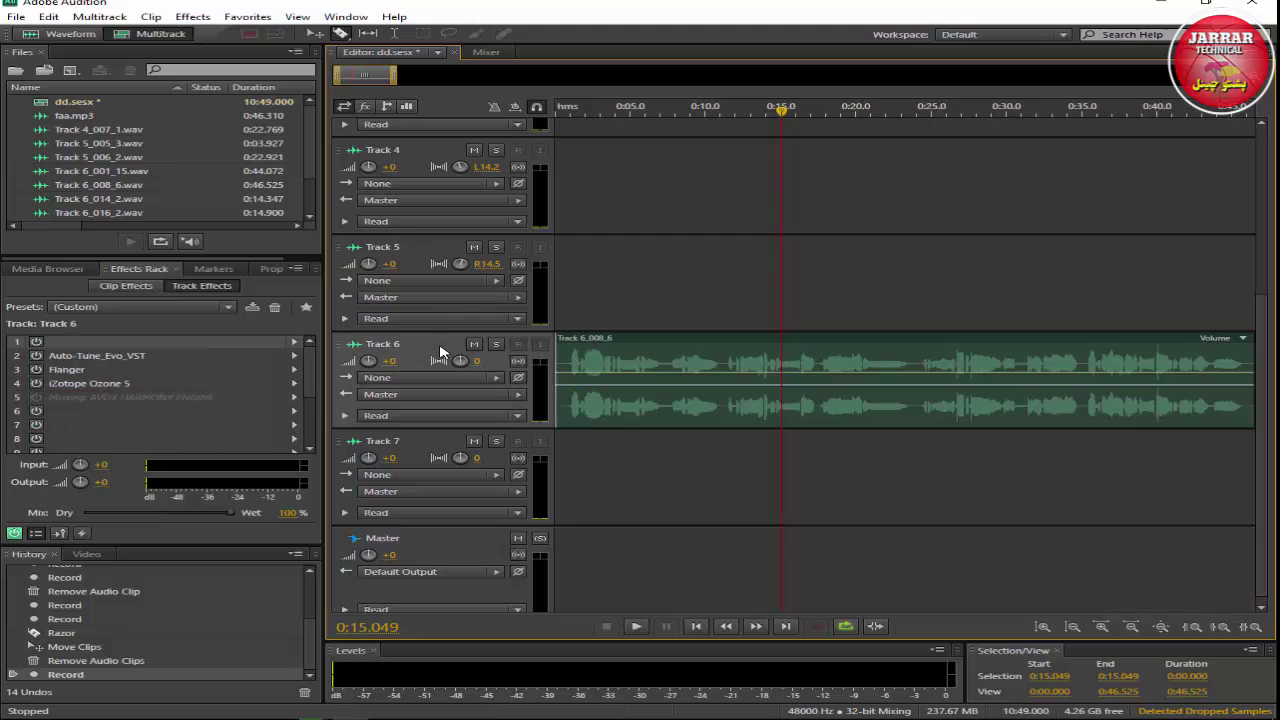
pyautogui.click(40, 360)
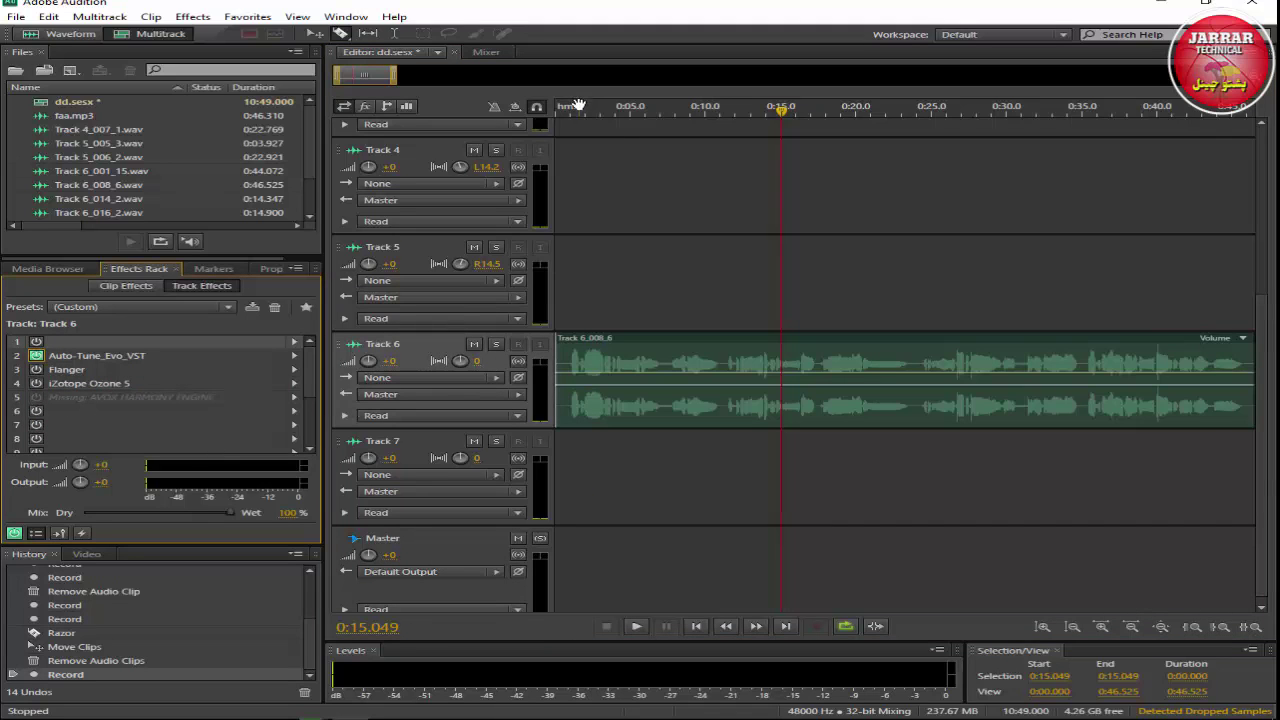
pyautogui.moveTo(576, 105); pyautogui.dragTo(556, 110)
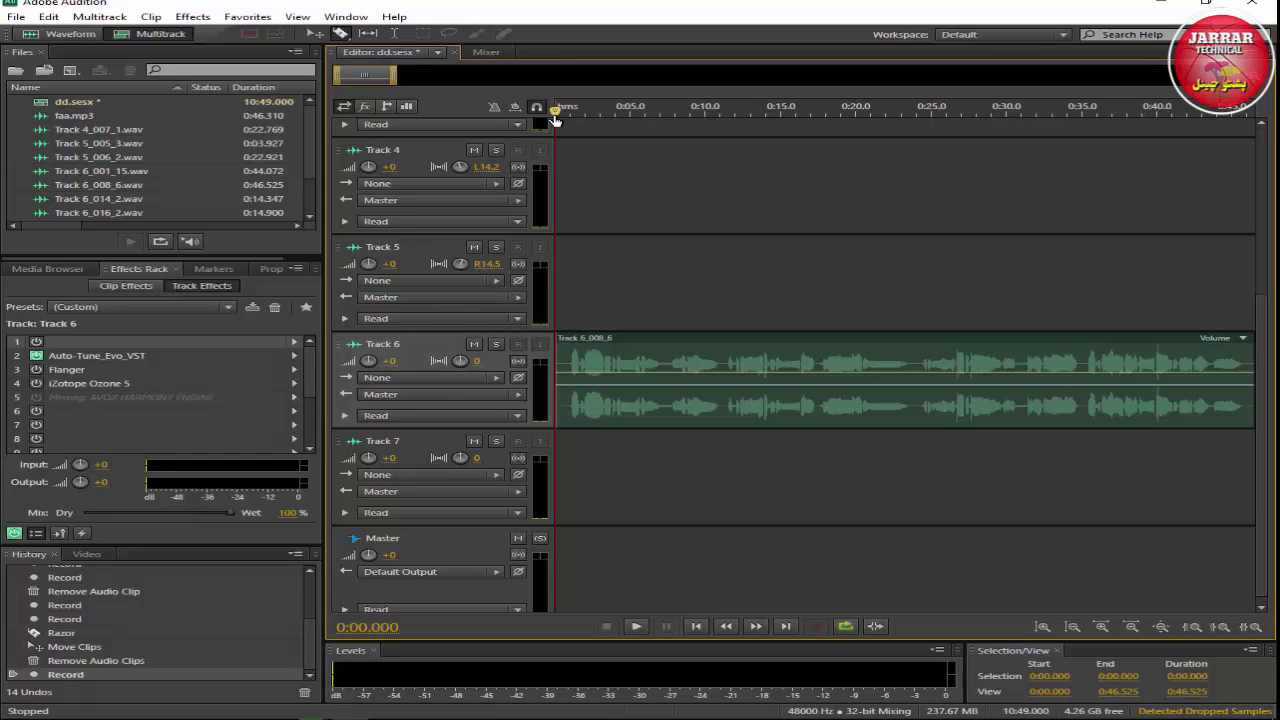
pyautogui.click(634, 626)
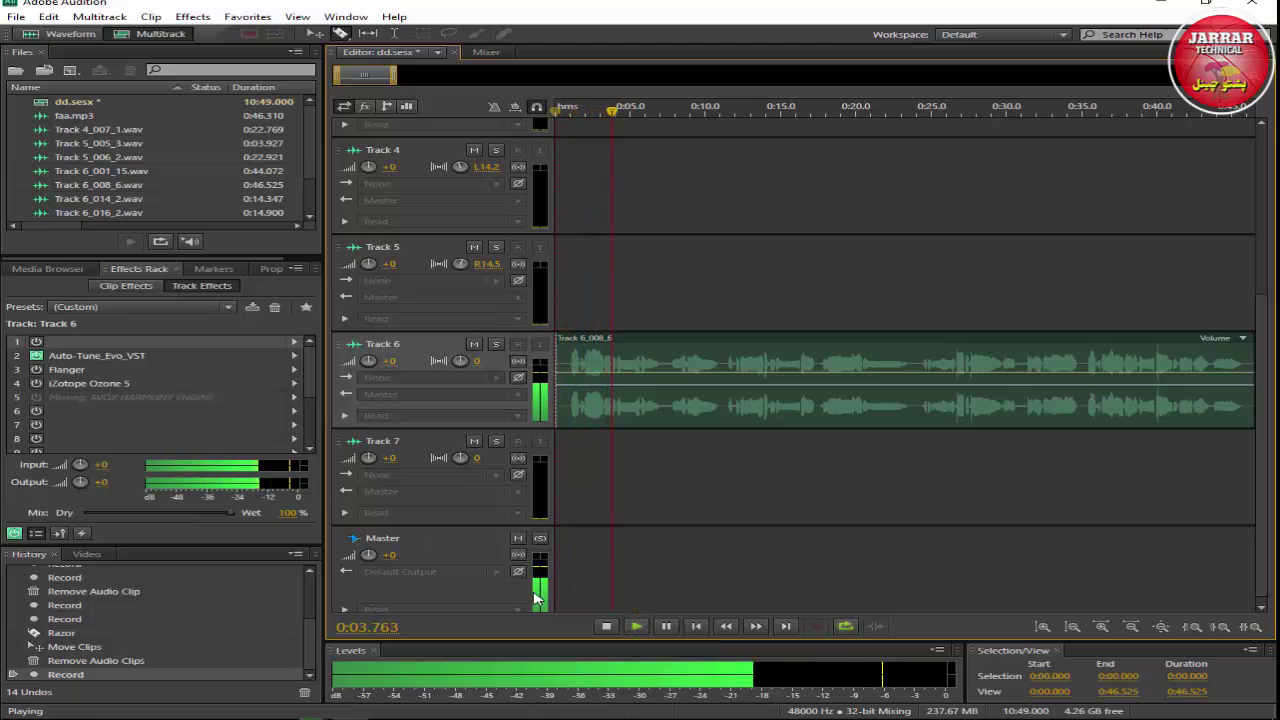
pyautogui.click(606, 627)
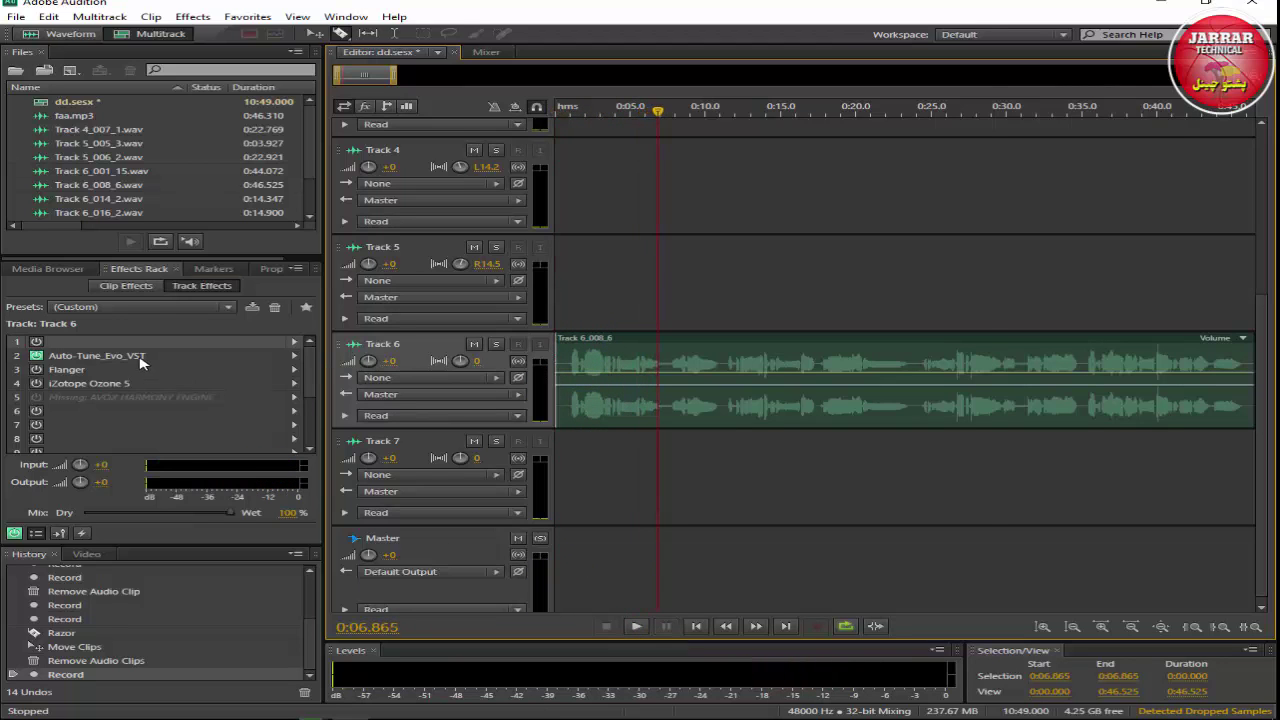
# Step: Review the Auto-Tune_Evo_VST settings on Track 6, close them, and play the recording from the start
pyautogui.doubleClick(140, 357)
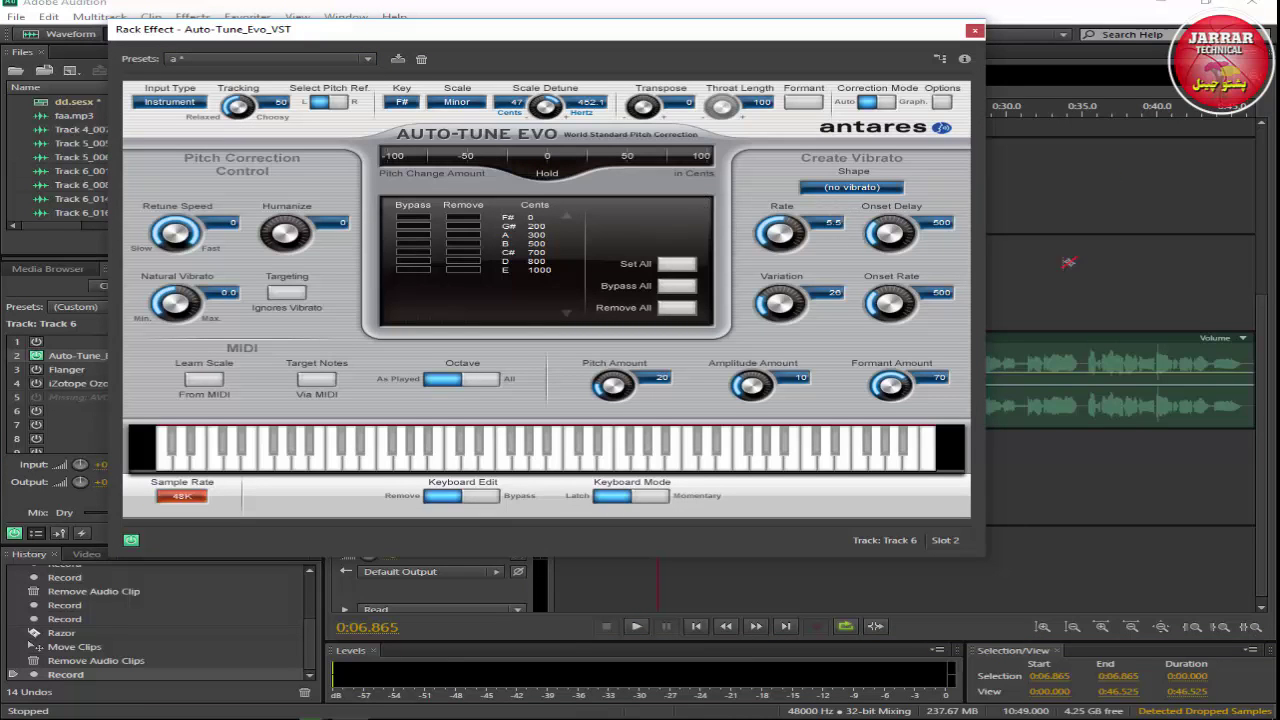
pyautogui.click(975, 33)
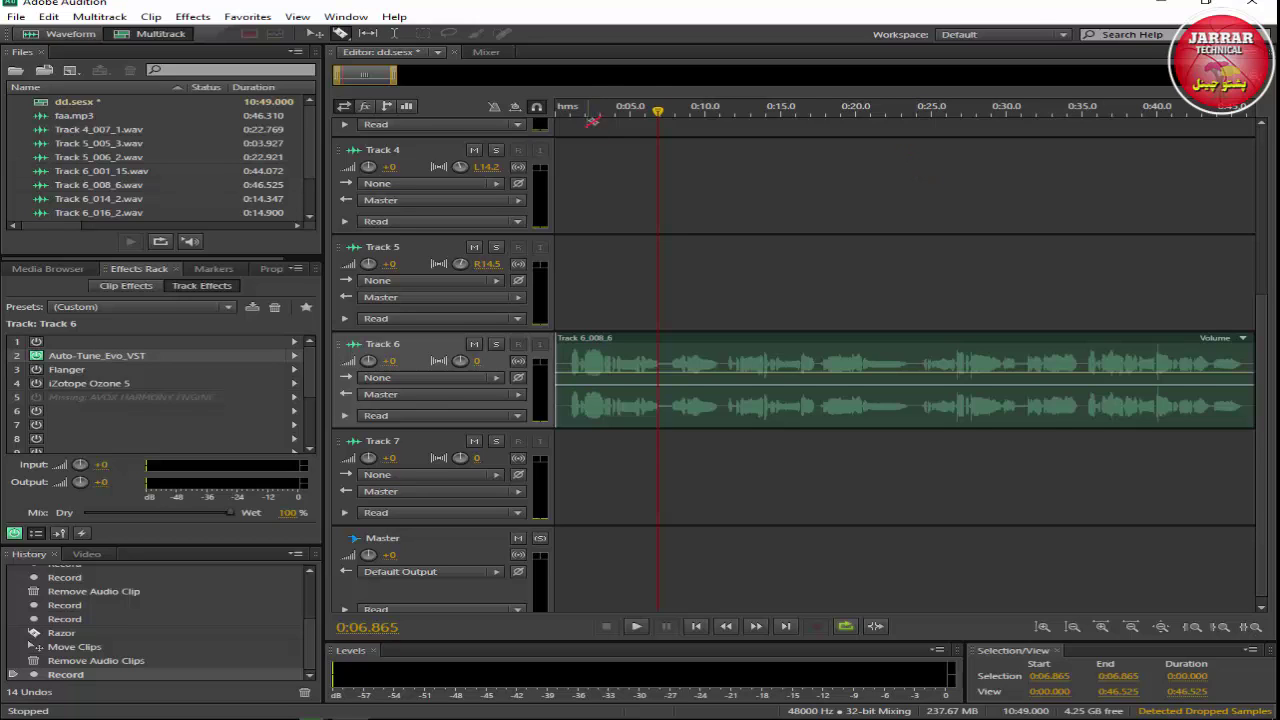
pyautogui.click(563, 108)
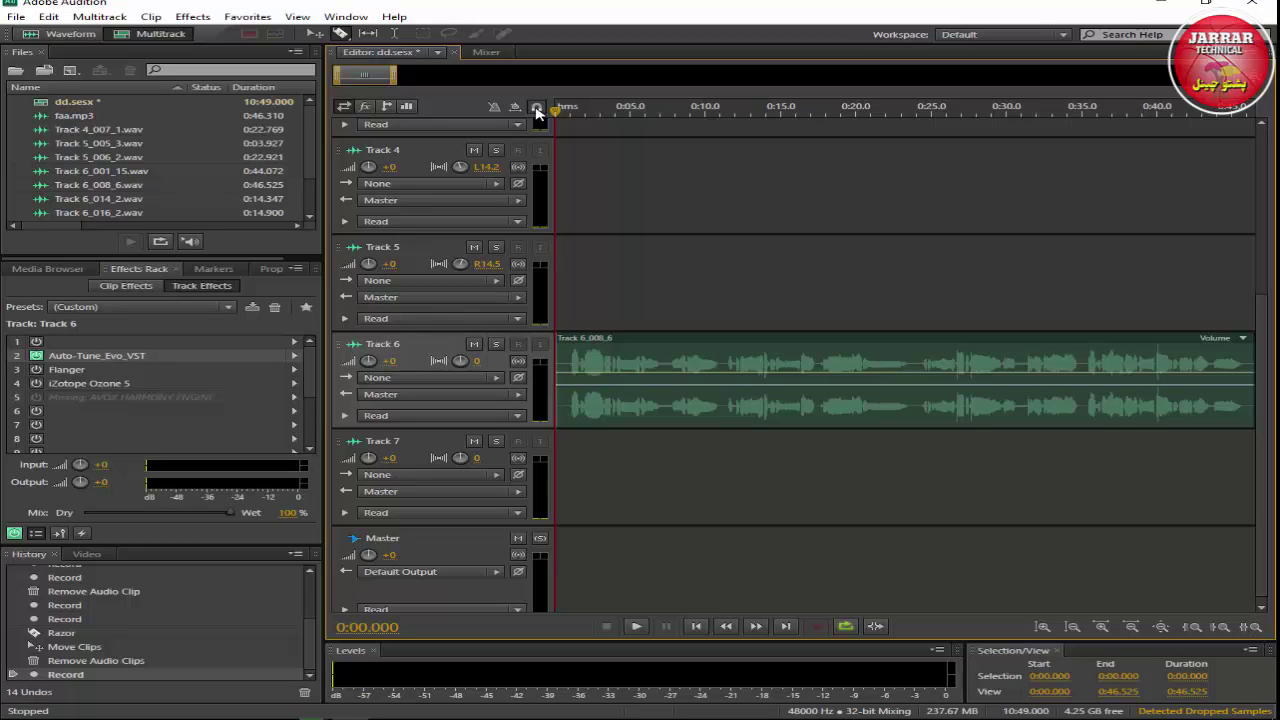
pyautogui.click(637, 627)
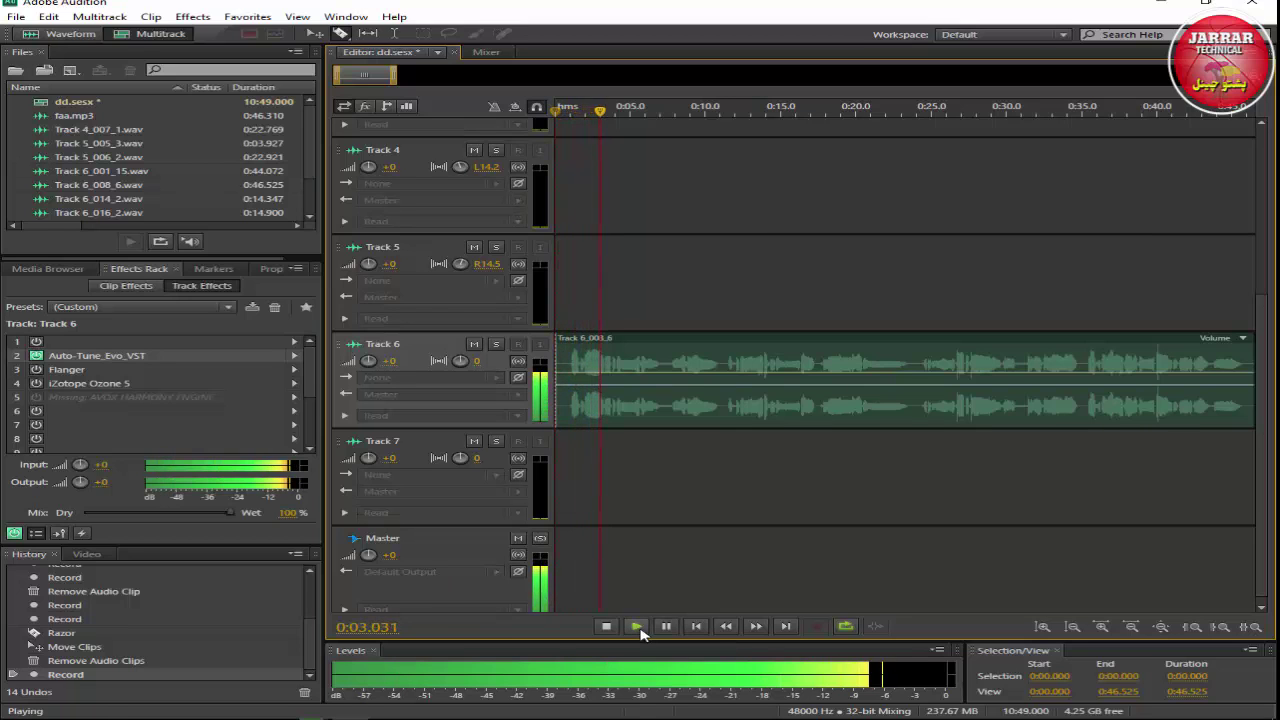
# Step: Power on the Master effects rack with slots 1–5 and Classic Chorus bypassed, leaving Twin Delay and Audiocation Compressor active, and stop playback
pyautogui.click(430, 550)
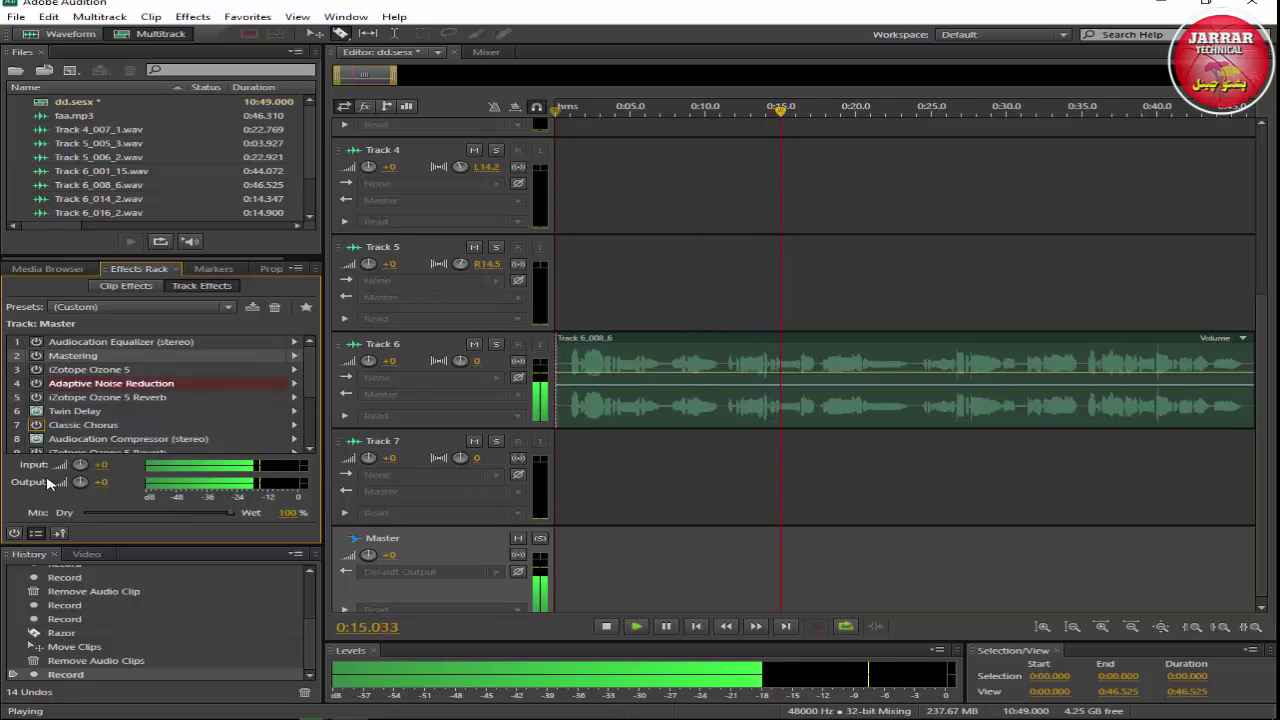
pyautogui.click(13, 534)
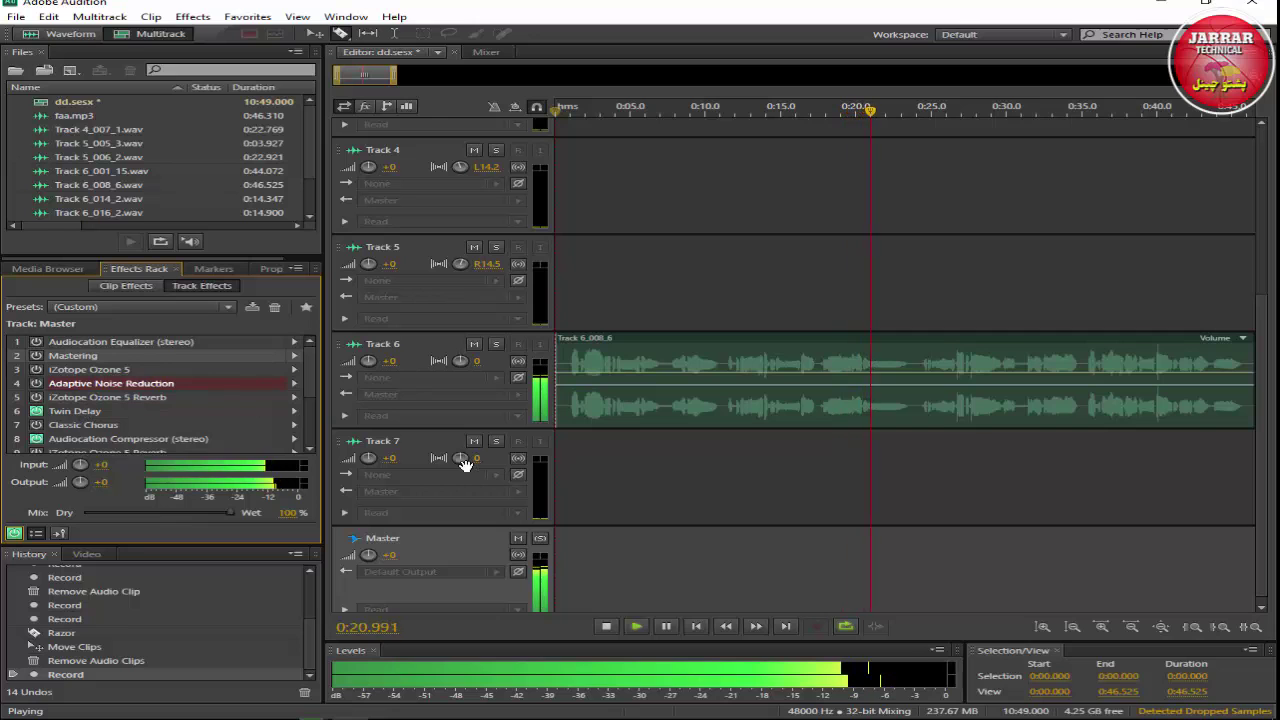
pyautogui.press('space')
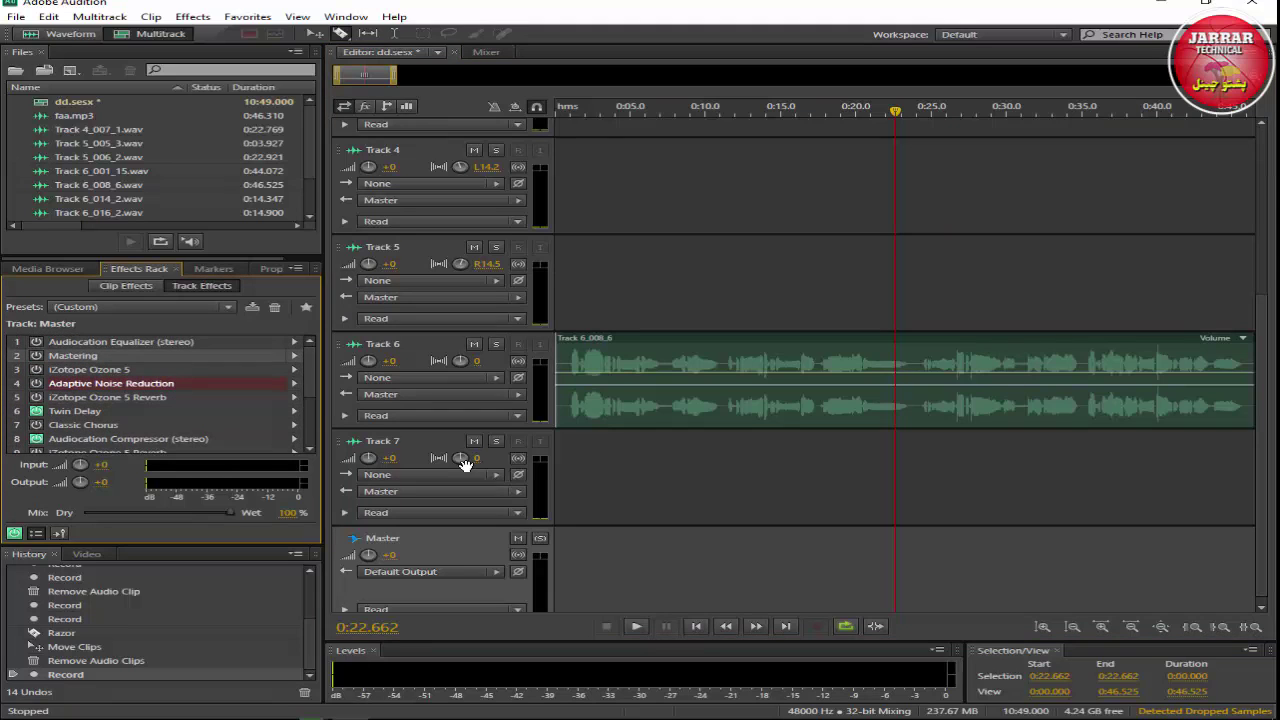
# Step: Play the recording from the start with the Master track's effects active, and stop playback
pyautogui.press('Home')
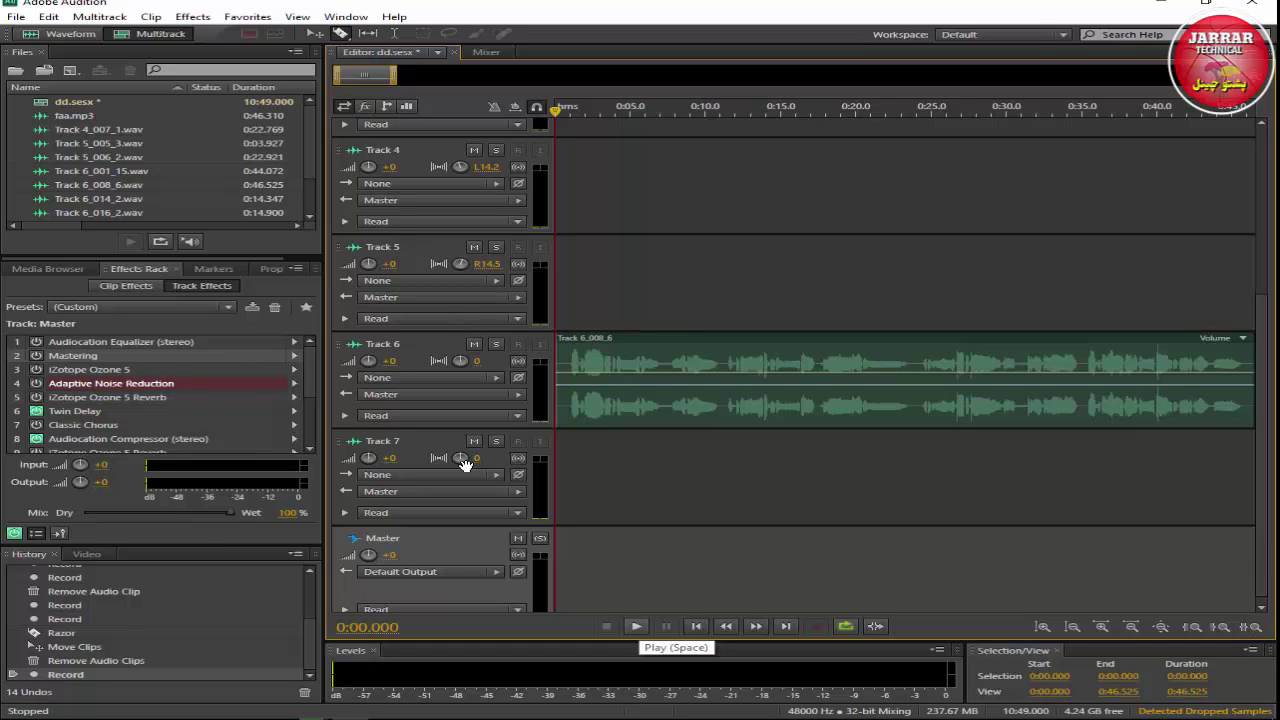
pyautogui.press('space')
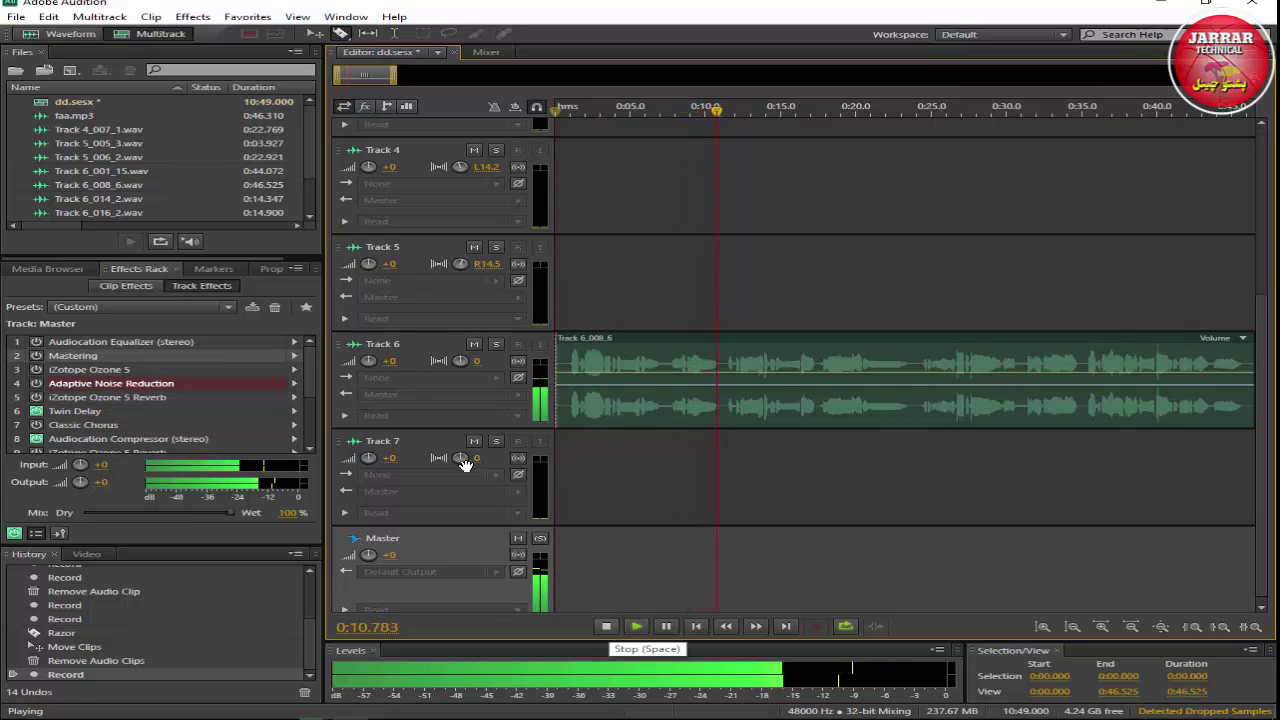
pyautogui.press('space')
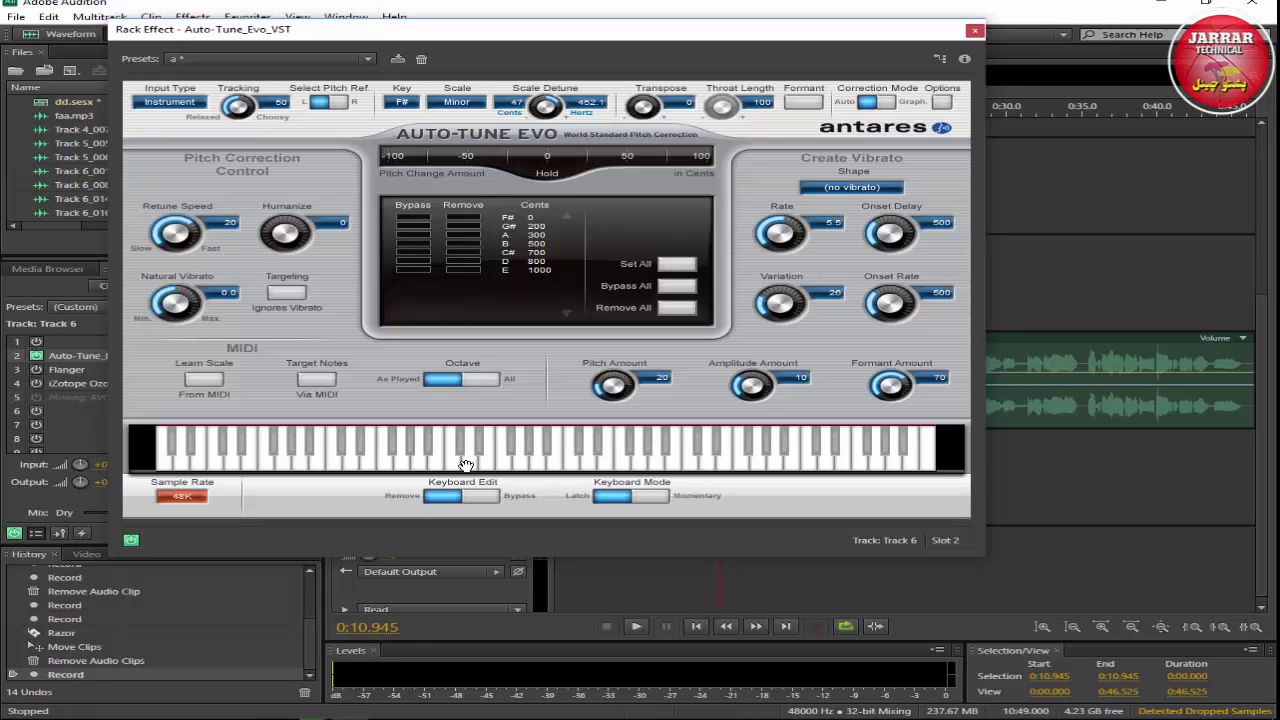
# Step: In Track 6's Auto-Tune Evo, set the vibrato shape to sine wave, retune speed to 14, and amplitude and formant amounts to 0
pyautogui.press('Down')
pyautogui.press('Down')
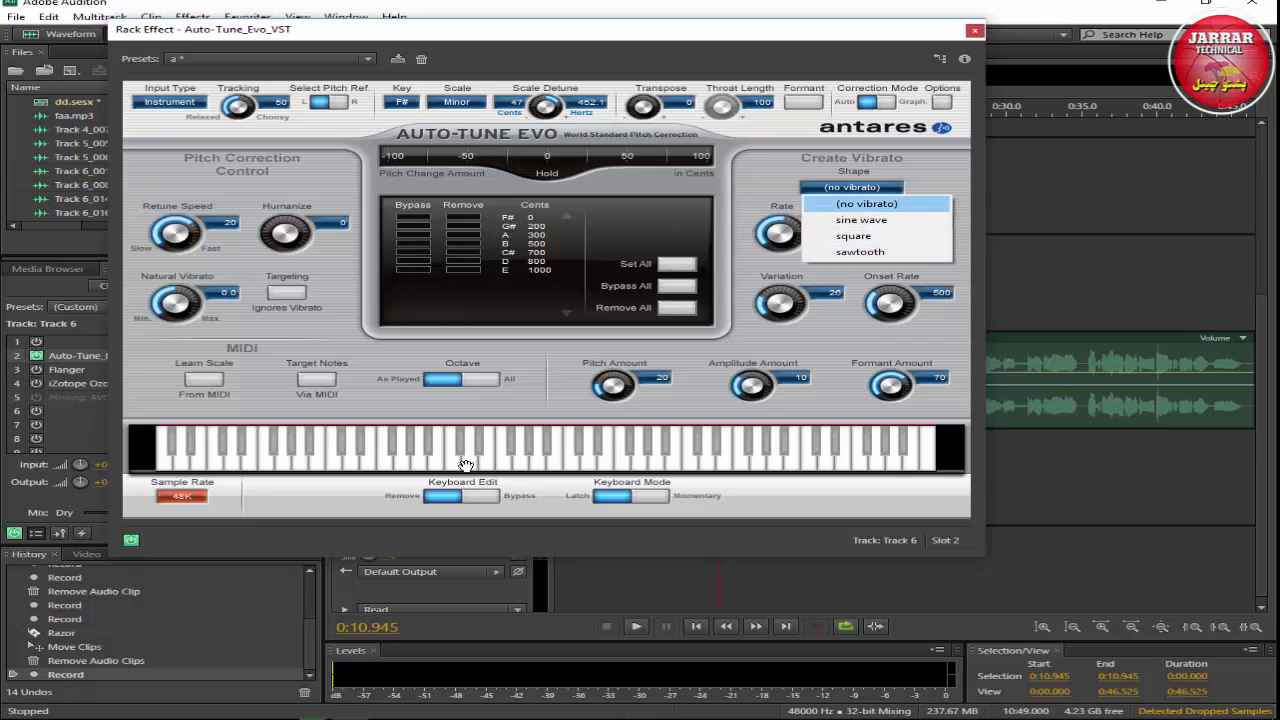
pyautogui.press('Return')
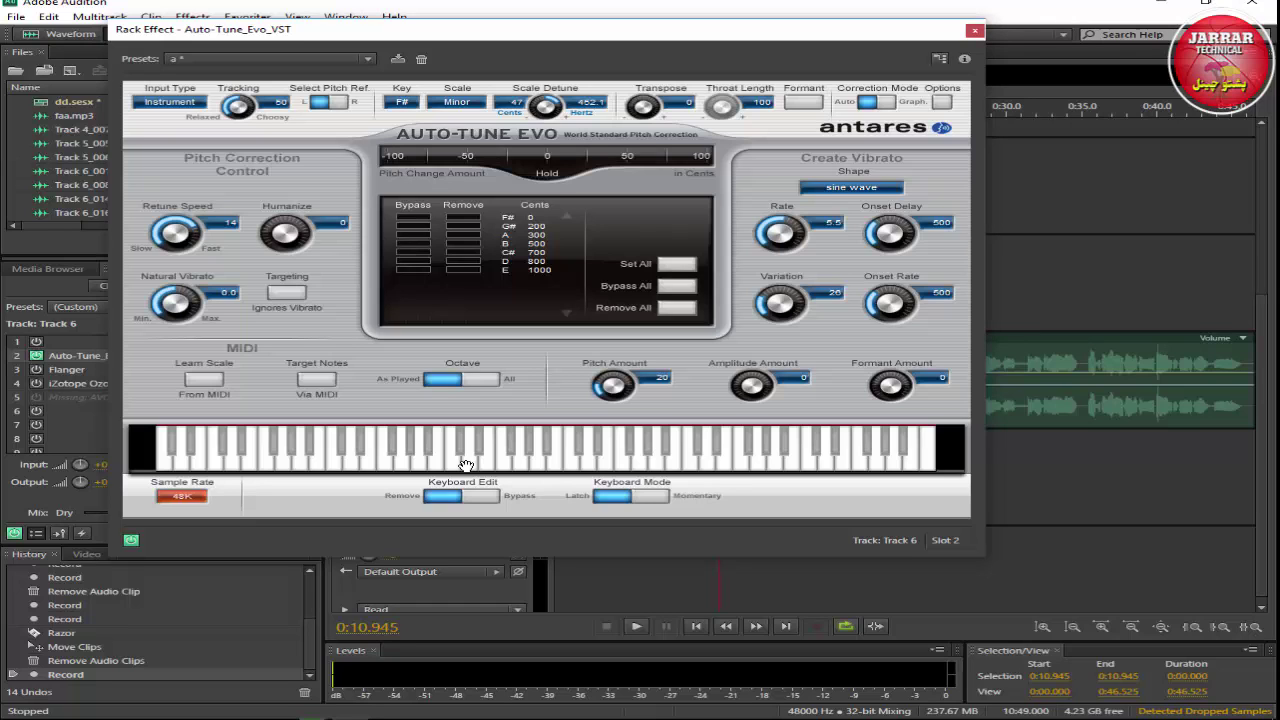
pyautogui.hotkey('alt', 'F4')
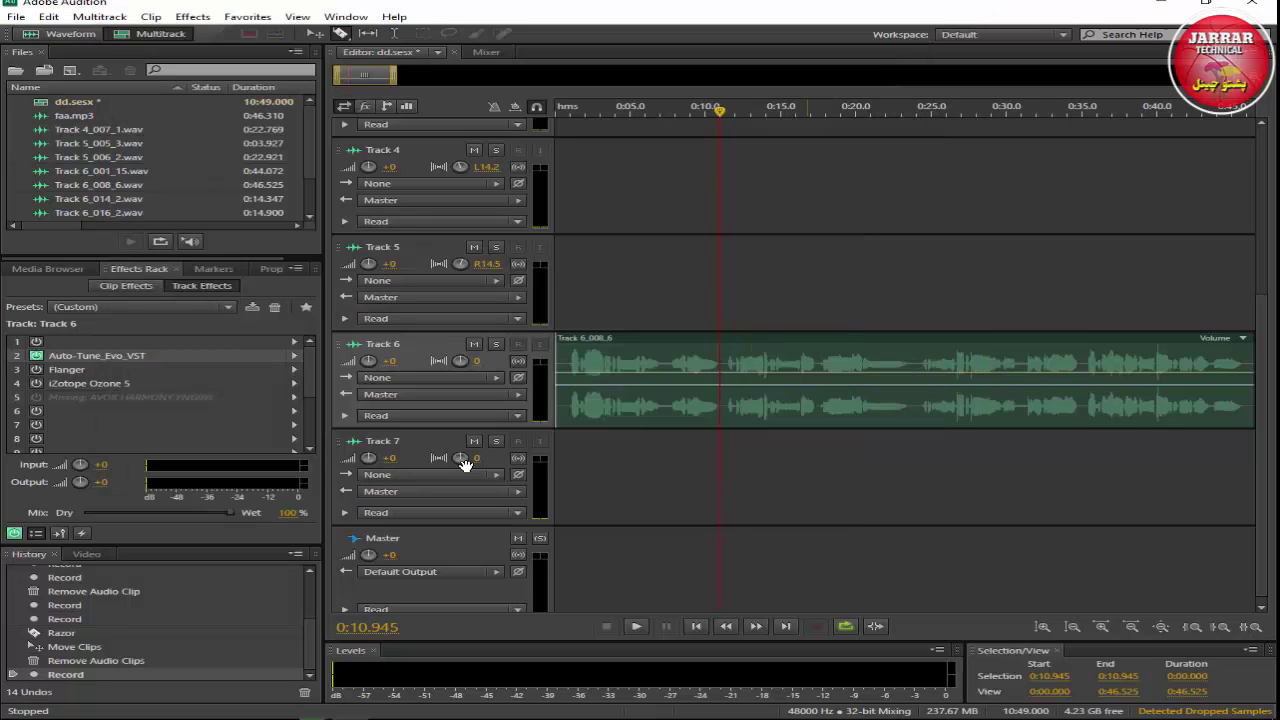
# Step: Replay the recording from the start to hear the adjusted Auto-Tune vibrato, and stop playback
pyautogui.press('Home')
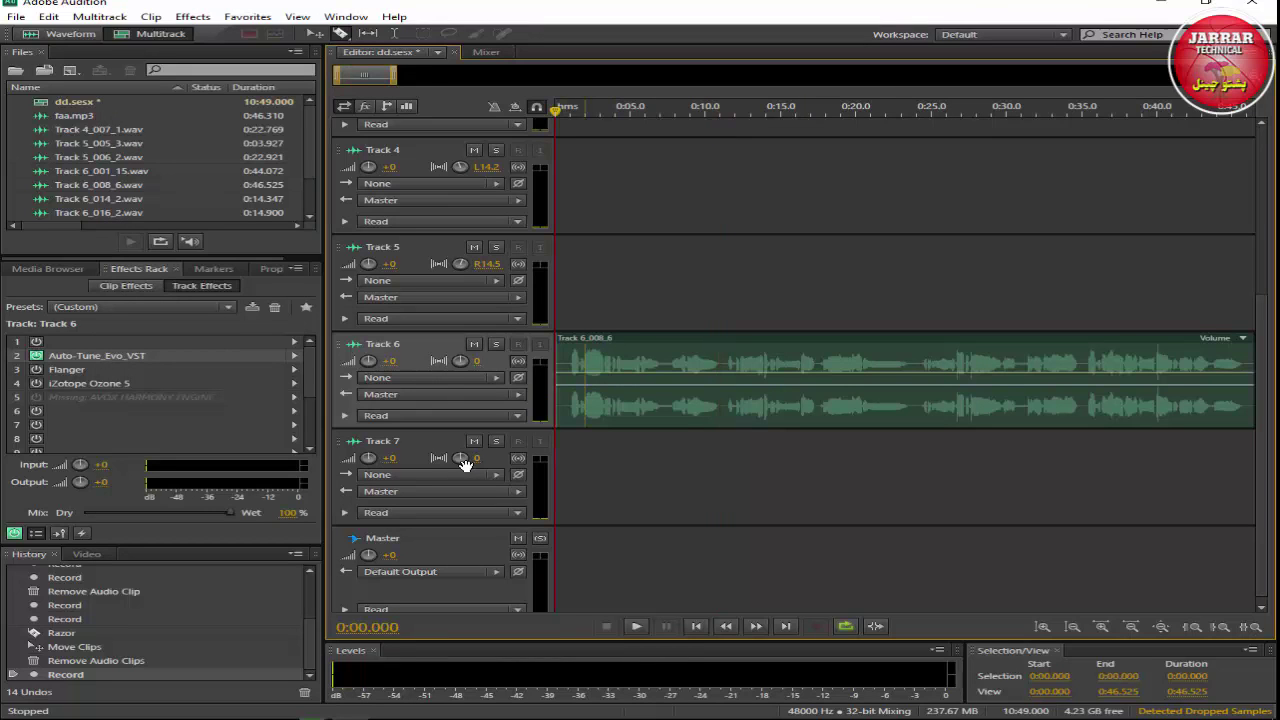
pyautogui.press('space')
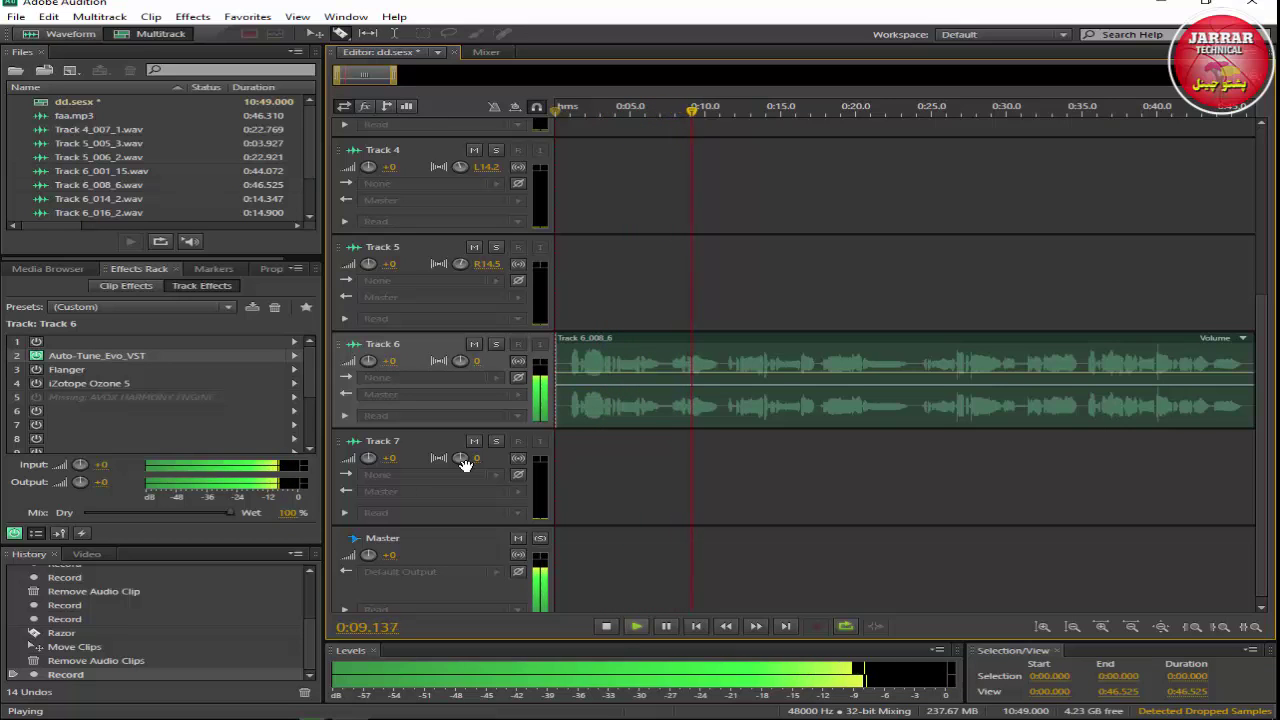
pyautogui.press('space')
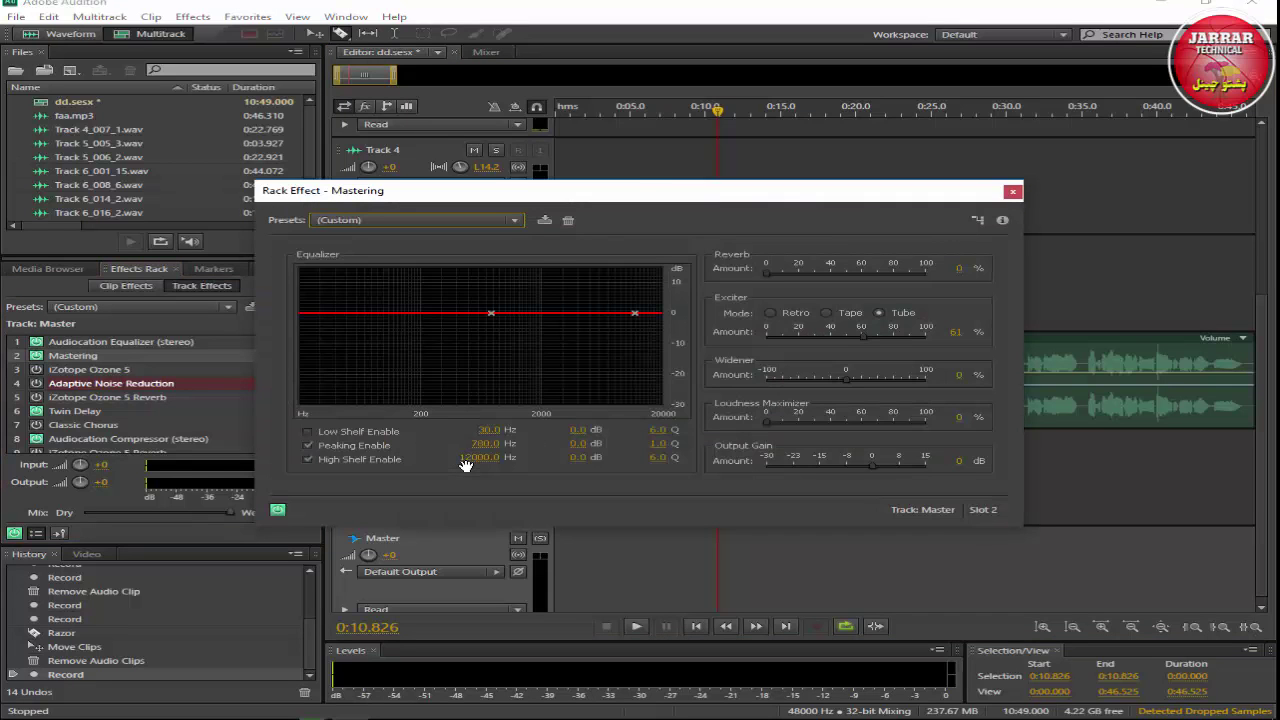
# Step: Close the Mastering effect and power on the Master rack's iZotope Ozone 5, Adaptive Noise Reduction, Ozone 5 Reverb and Classic Chorus, bypassing Twin Delay
pyautogui.press('Escape')
pyautogui.press('Escape')
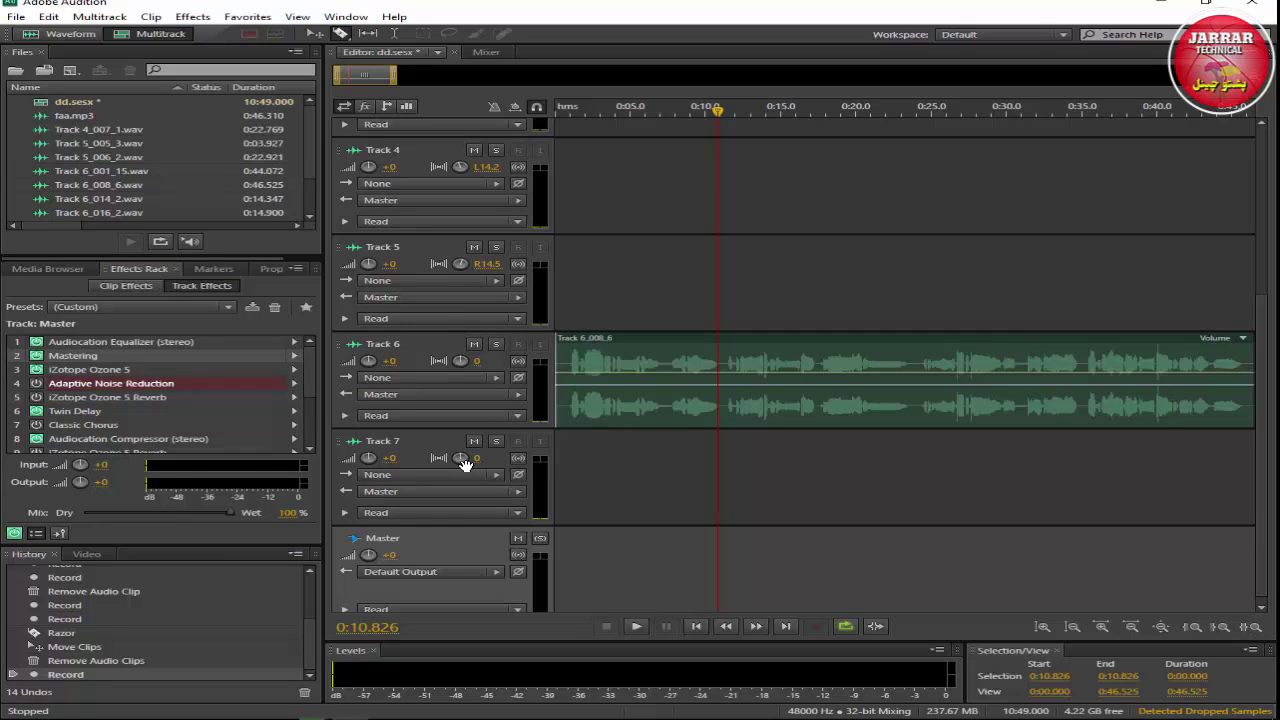
pyautogui.click(36, 383)
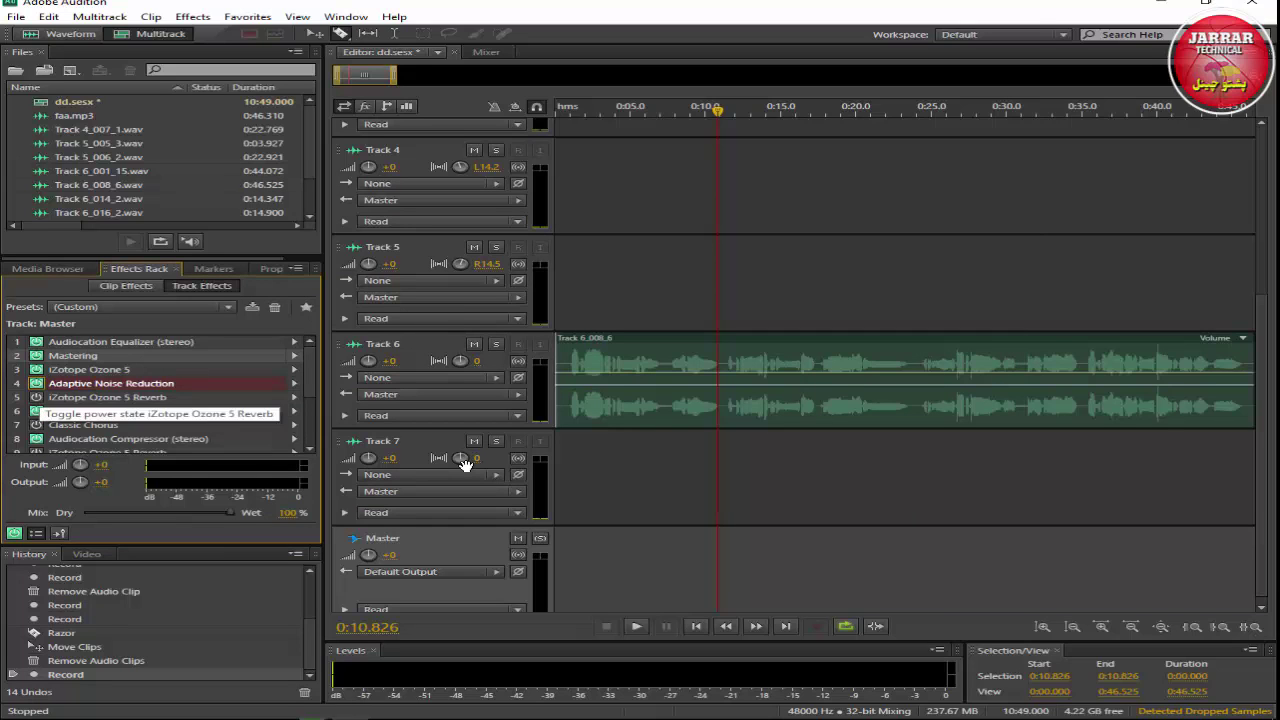
pyautogui.click(36, 397)
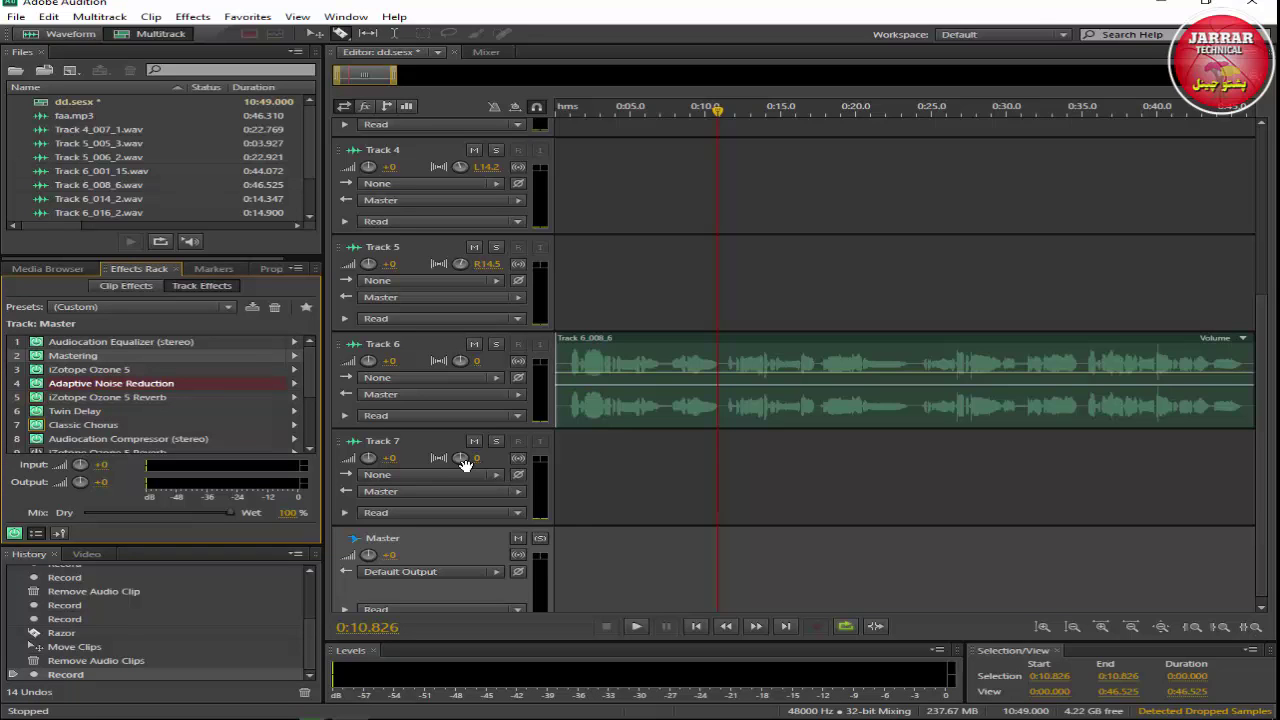
pyautogui.scroll(-1, 465, 463)
pyautogui.scroll(1, 465, 463)
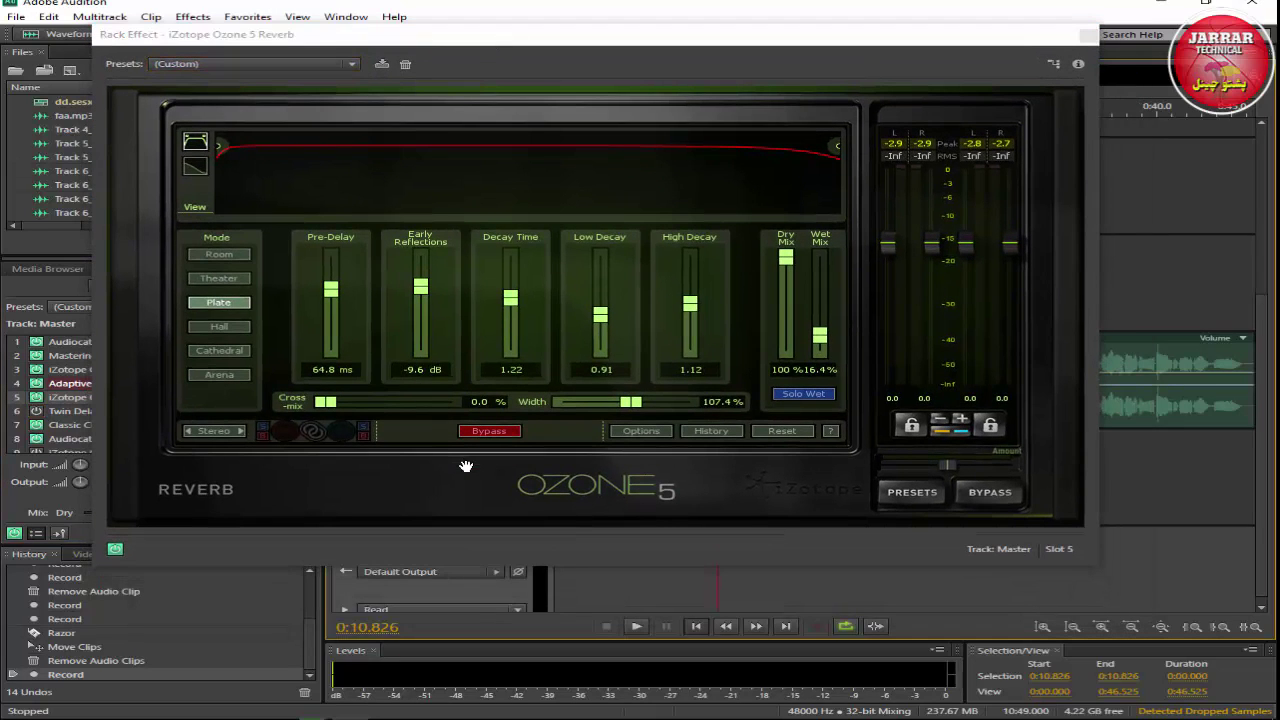
# Step: Play the recording from the start with the Master's iZotope Ozone 5 Reverb open, stop playback, and close the effect window
pyautogui.click(696, 626)
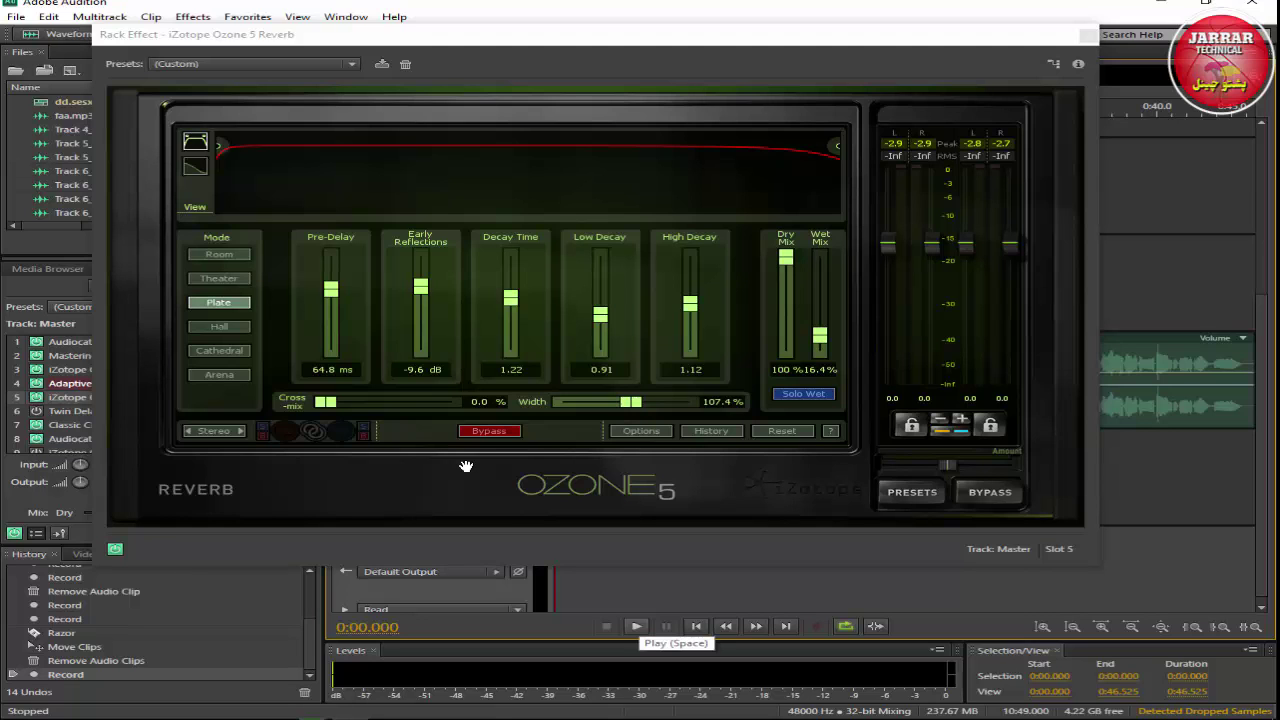
pyautogui.press('space')
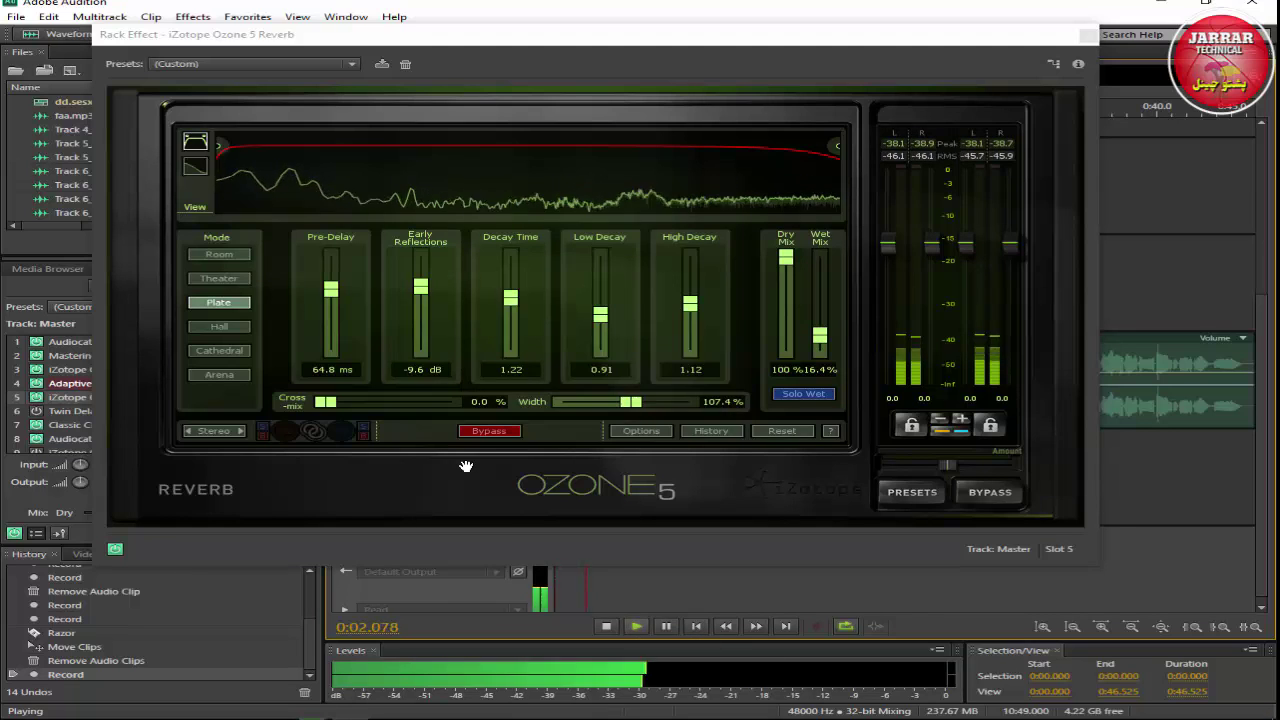
pyautogui.press('space')
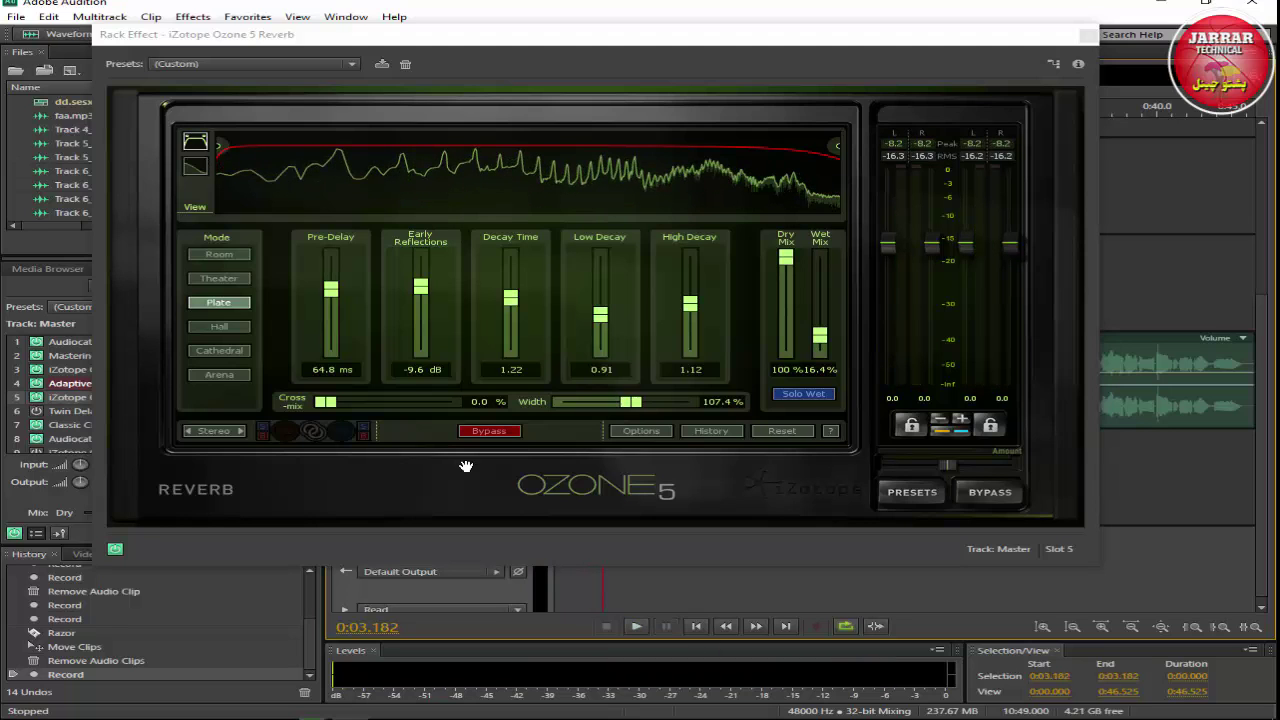
pyautogui.hotkey('alt', 'F4')
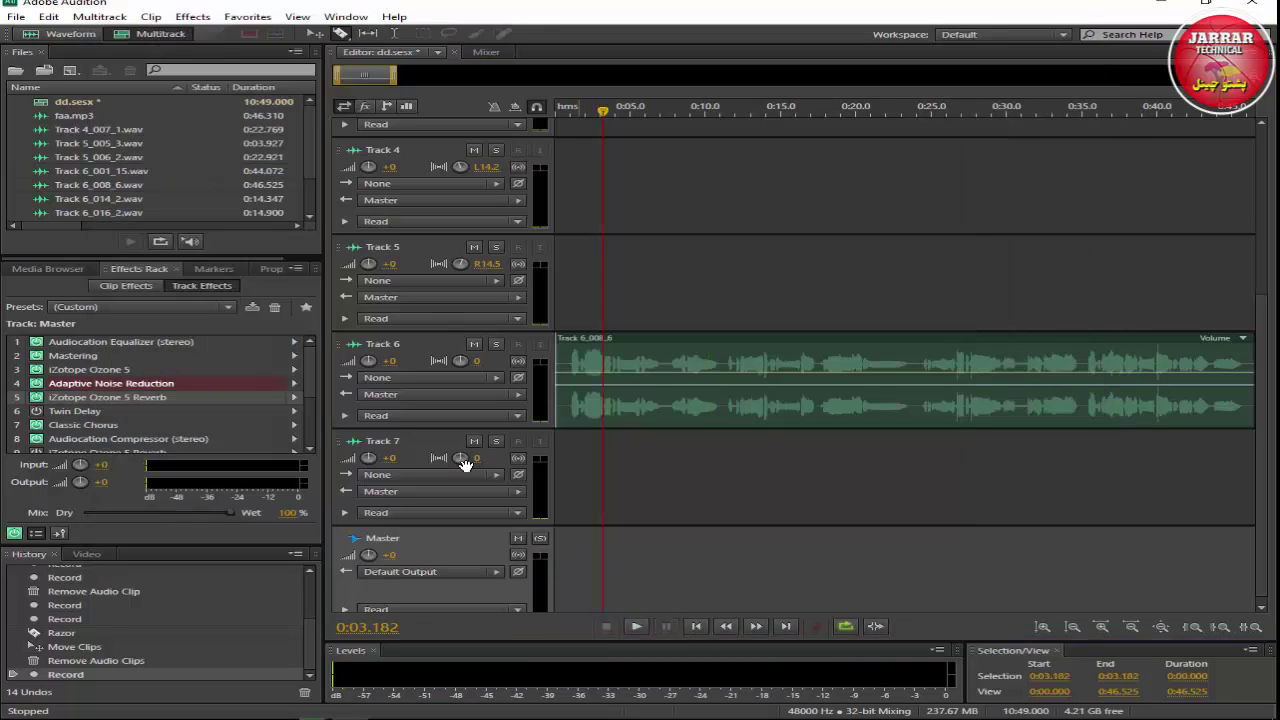
# Step: Replay the Track 6 vocal from the start several times to judge the combined effects, stopping playback after each pass
pyautogui.press('Home')
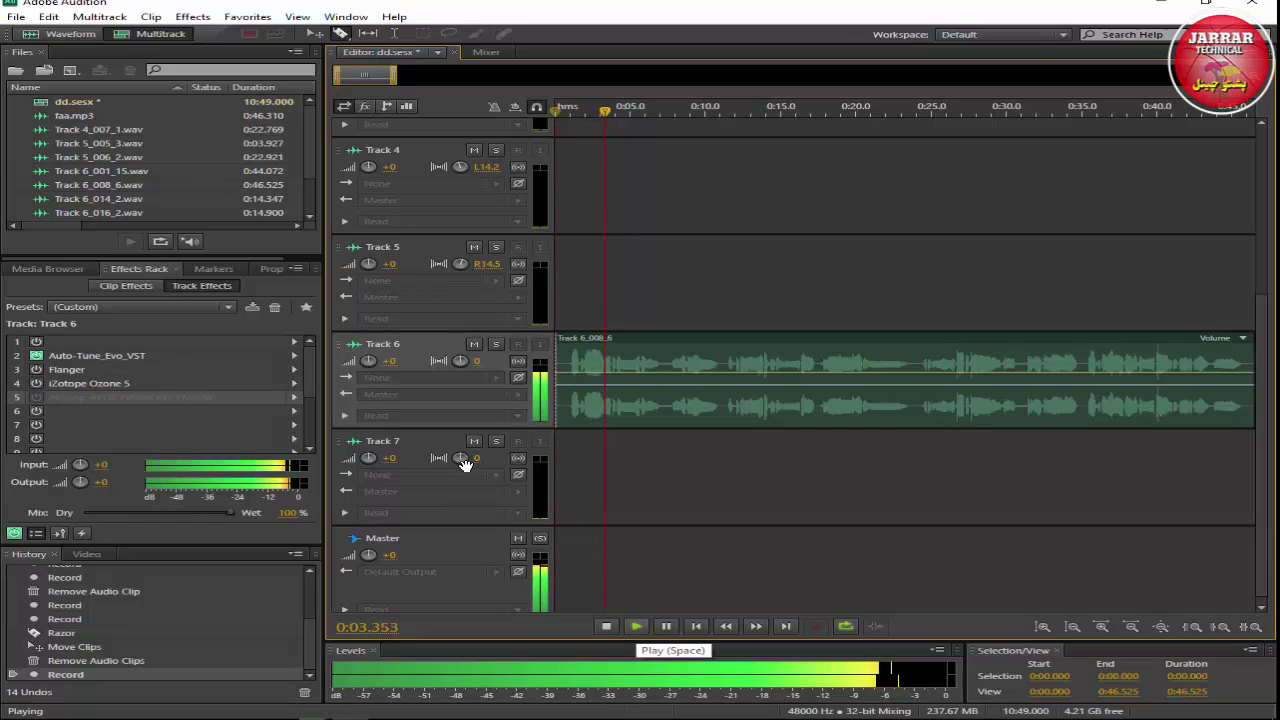
pyautogui.press('space')
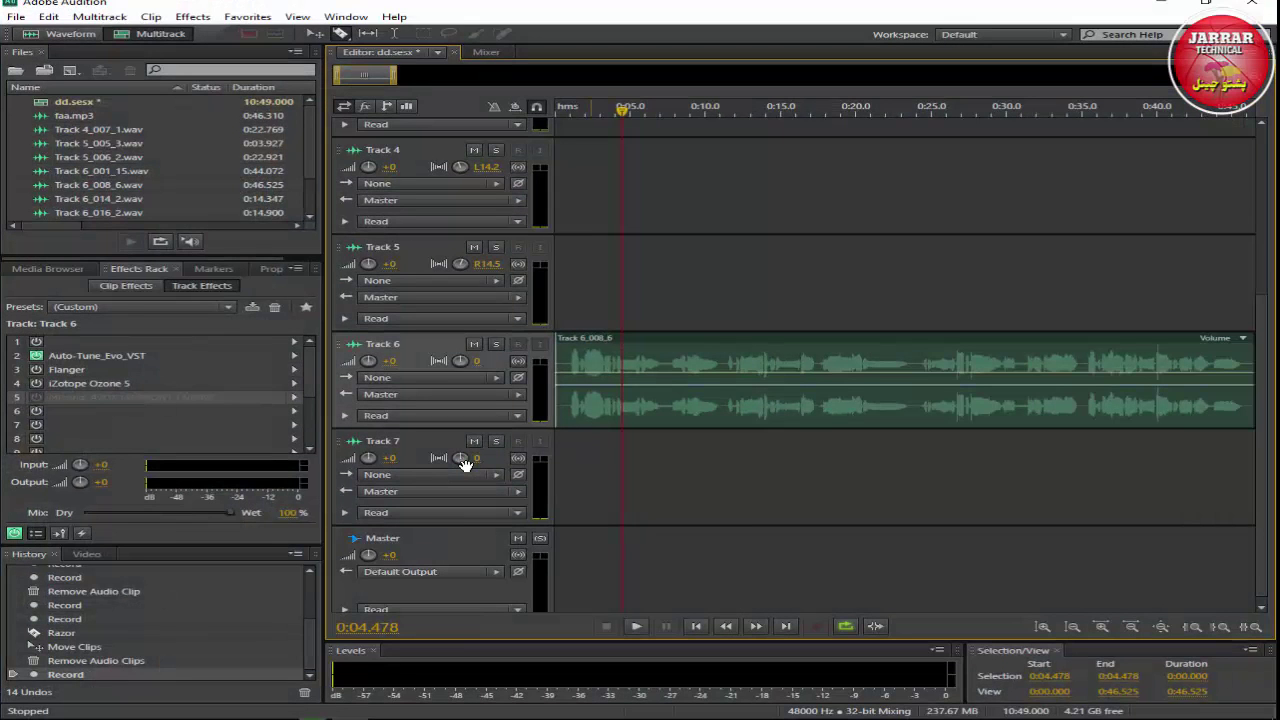
pyautogui.press('Home')
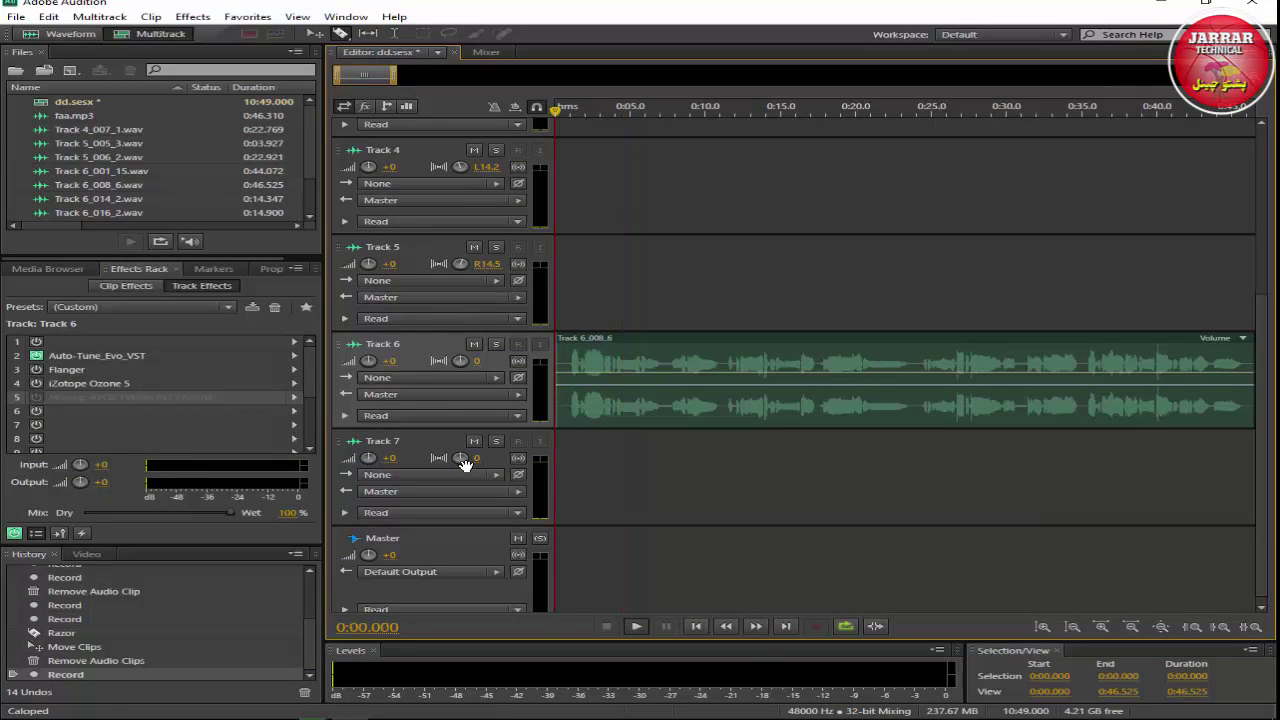
pyautogui.press('space')
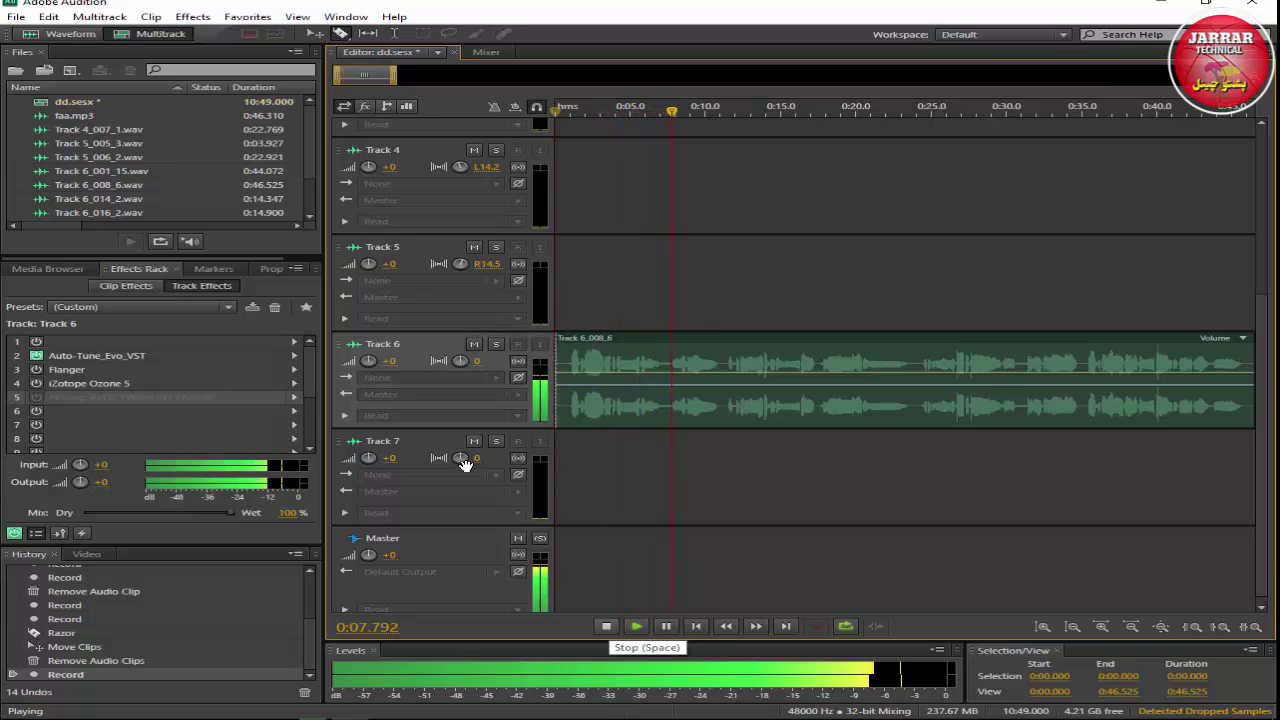
pyautogui.press('space')
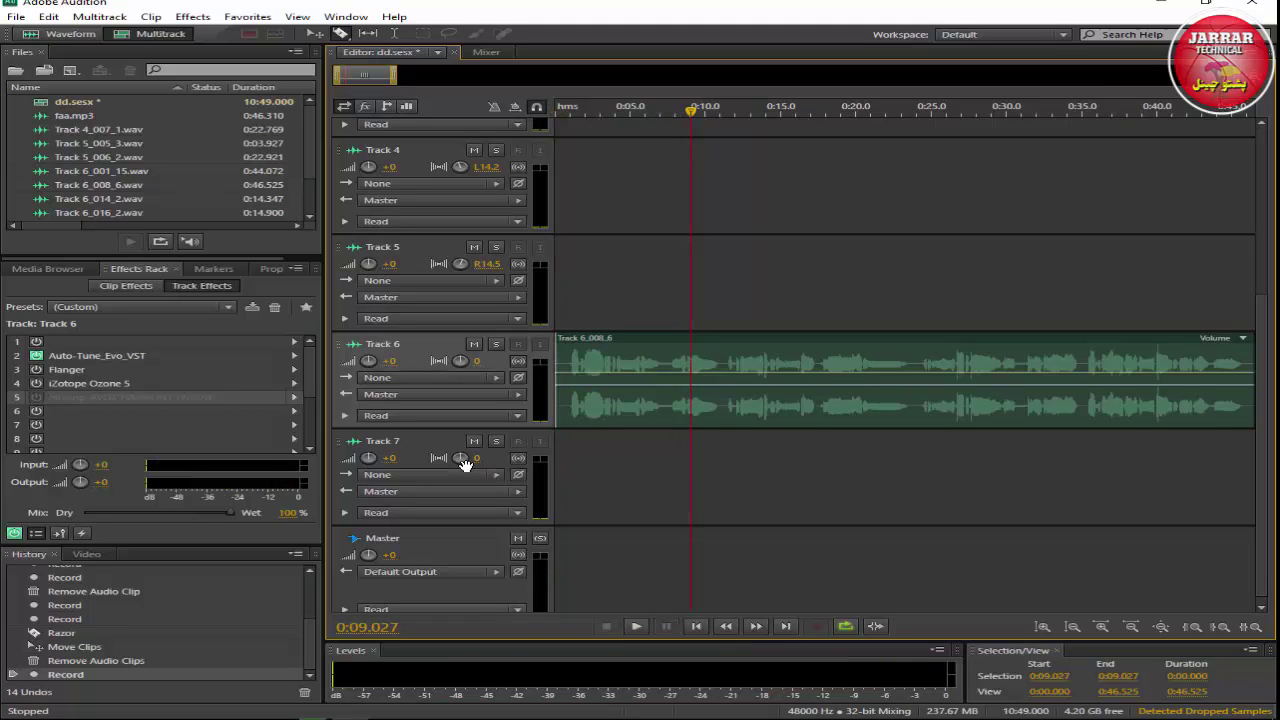
pyautogui.press('F10')
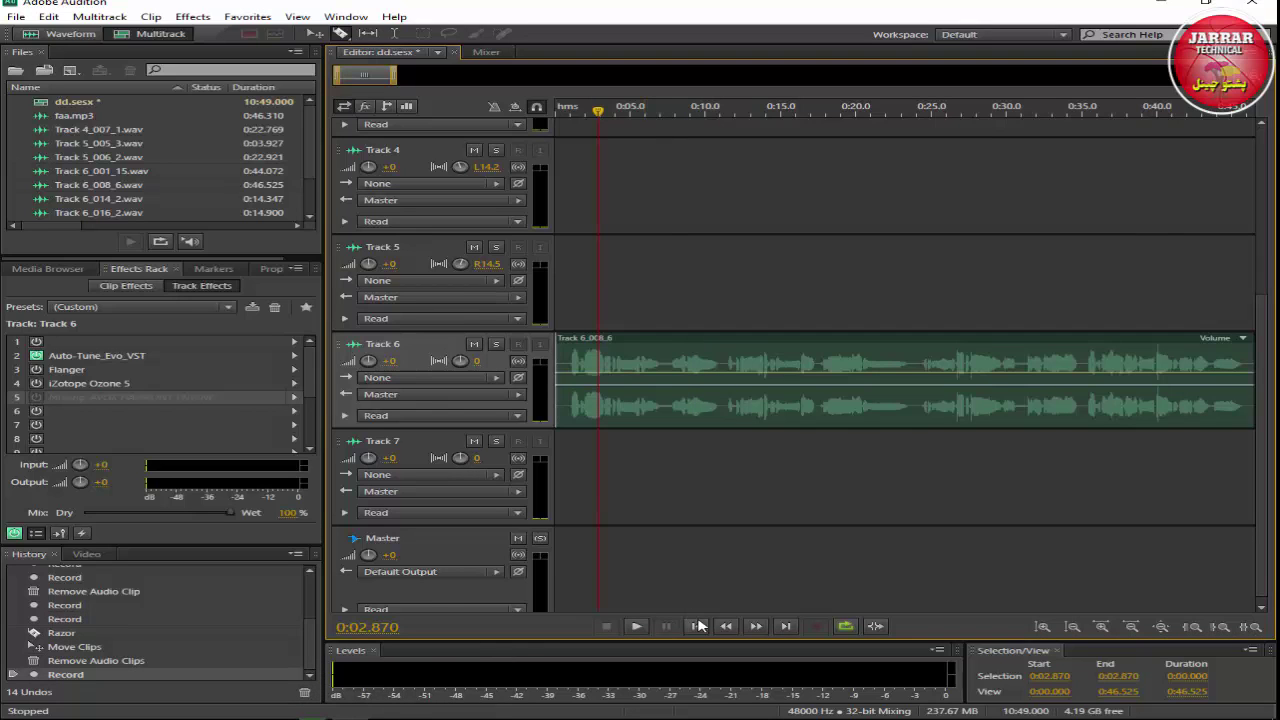
pyautogui.click(697, 626)
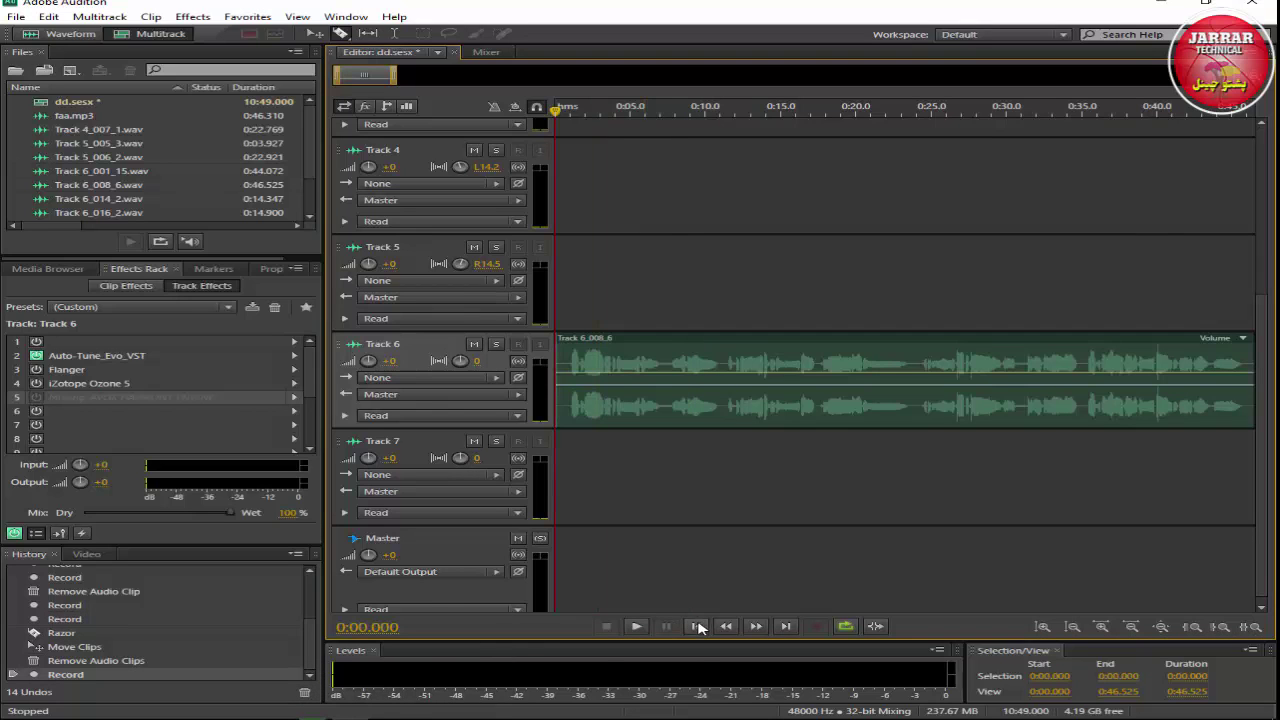
pyautogui.click(636, 626)
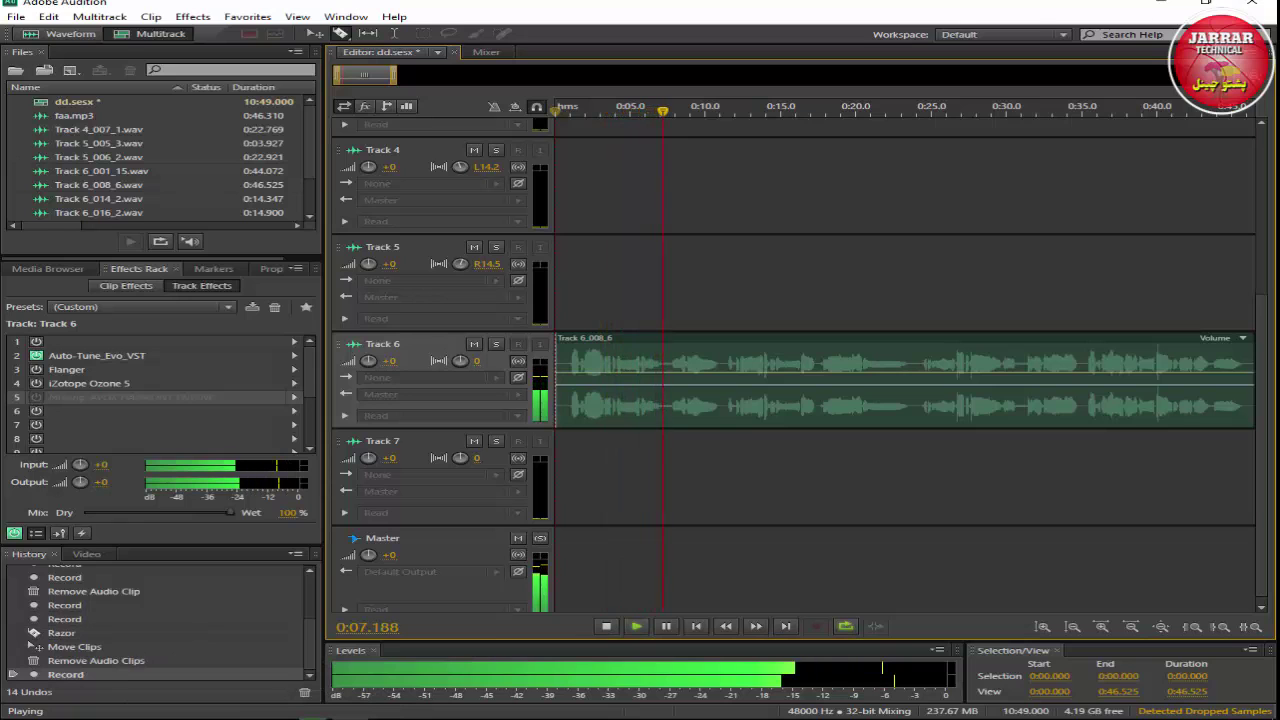
pyautogui.click(606, 629)
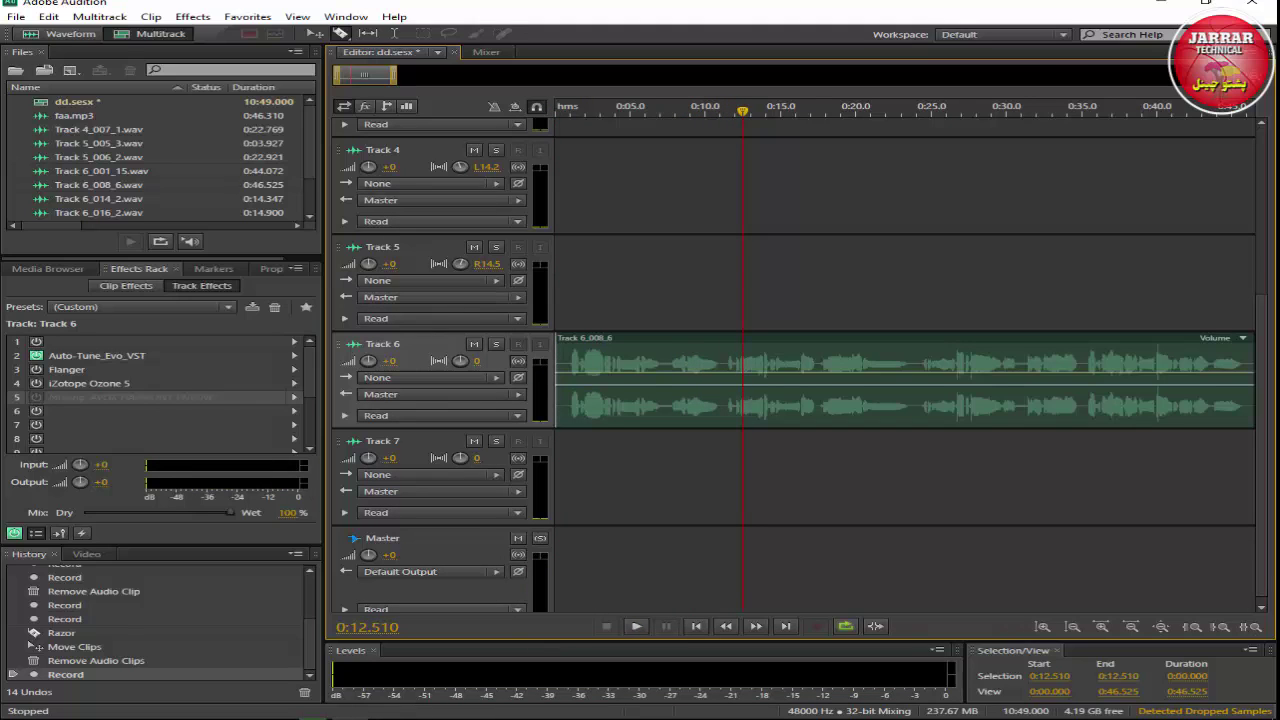
pyautogui.moveTo(483, 677)
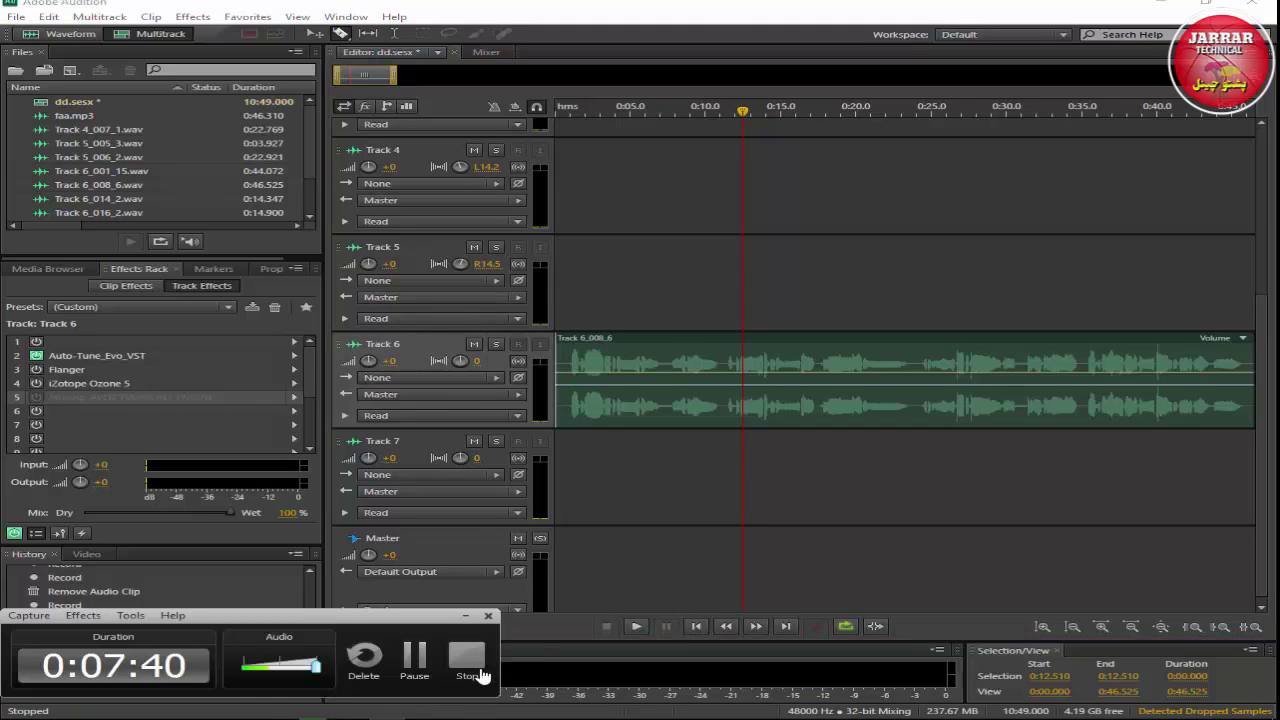
pyautogui.click(414, 657)
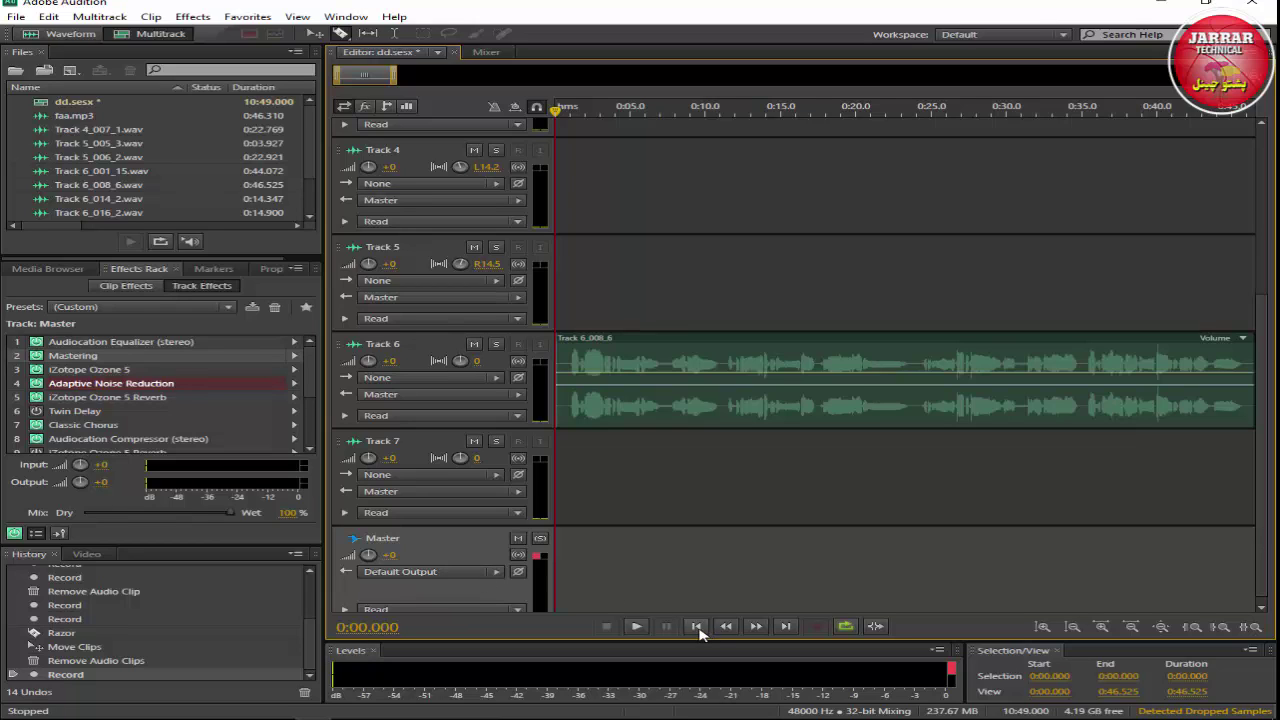
# Step: During playback, set the Master's Ozone 5 Reverb to 2.00 high decay and 18.8% wet mix, close it, and stop playback
pyautogui.click(638, 627)
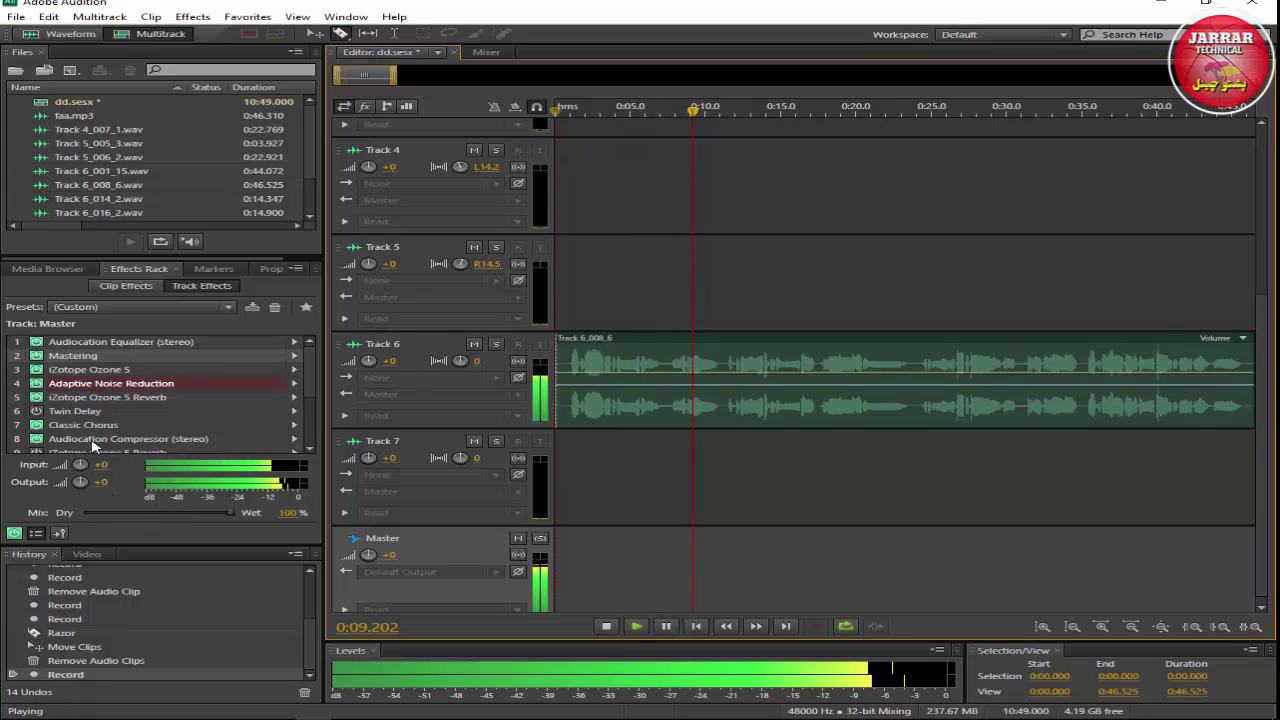
pyautogui.doubleClick(127, 398)
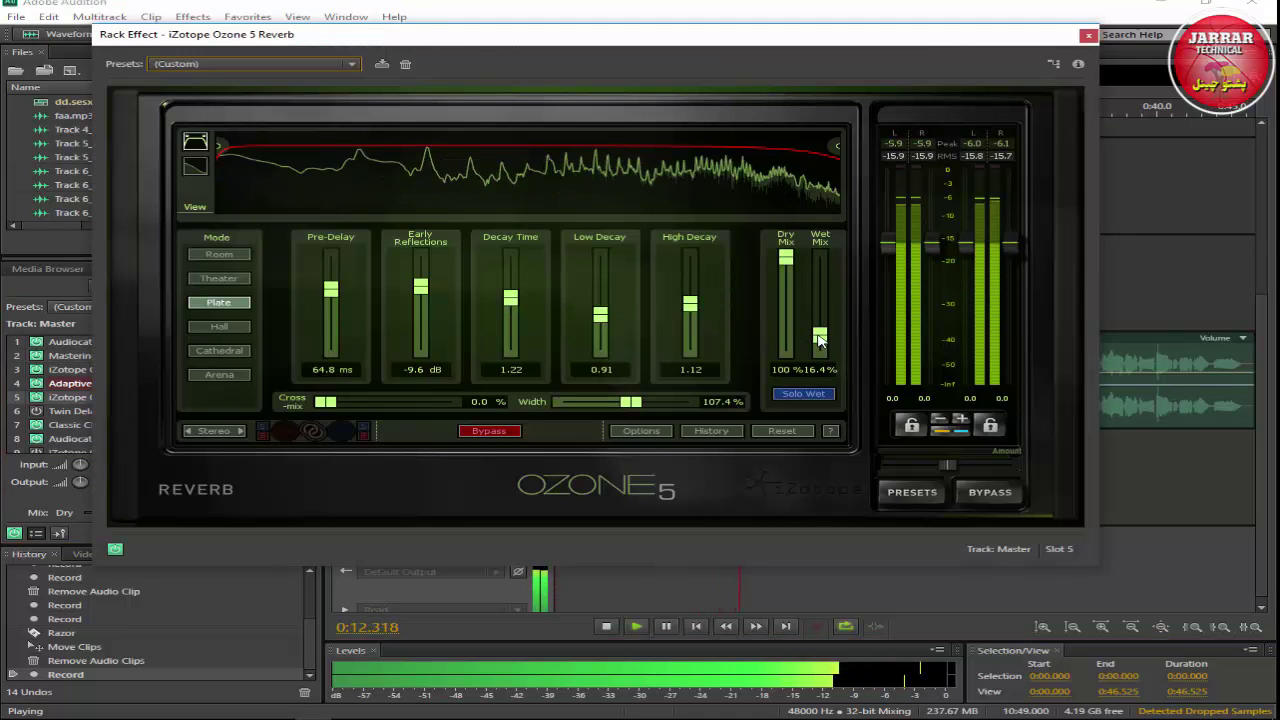
pyautogui.moveTo(819, 340); pyautogui.dragTo(819, 333)
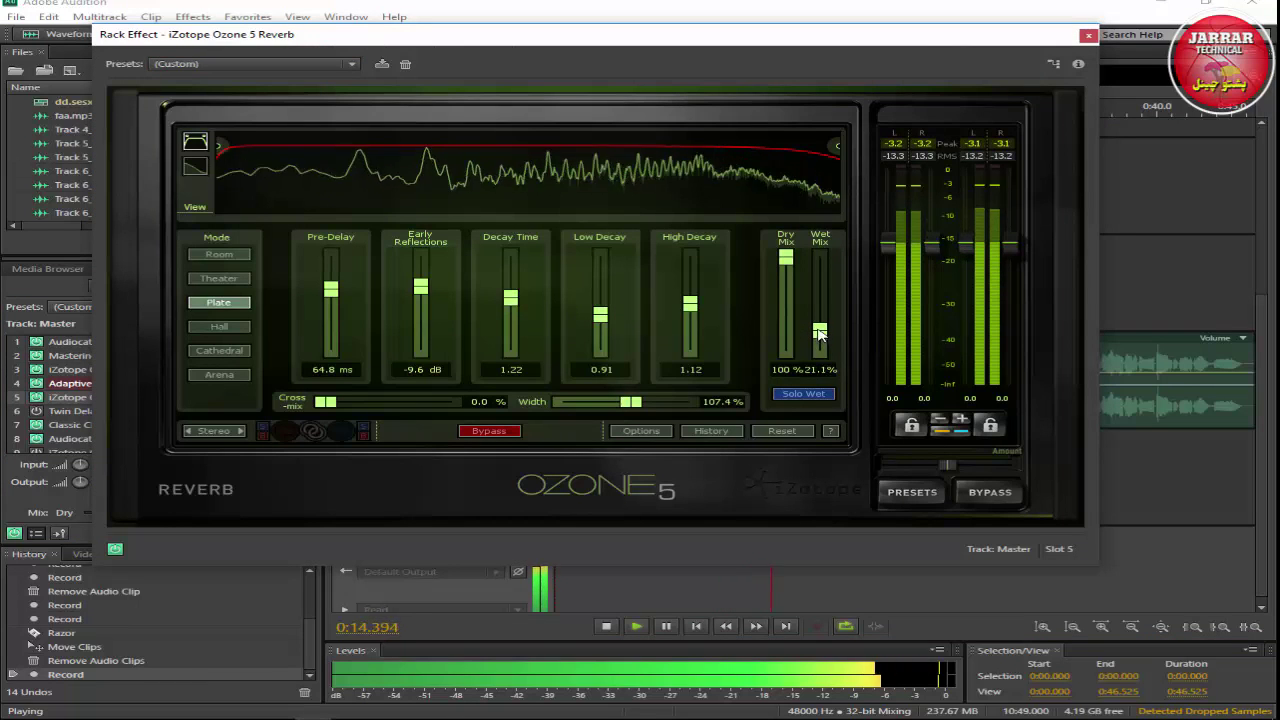
pyautogui.moveTo(690, 303); pyautogui.dragTo(691, 257)
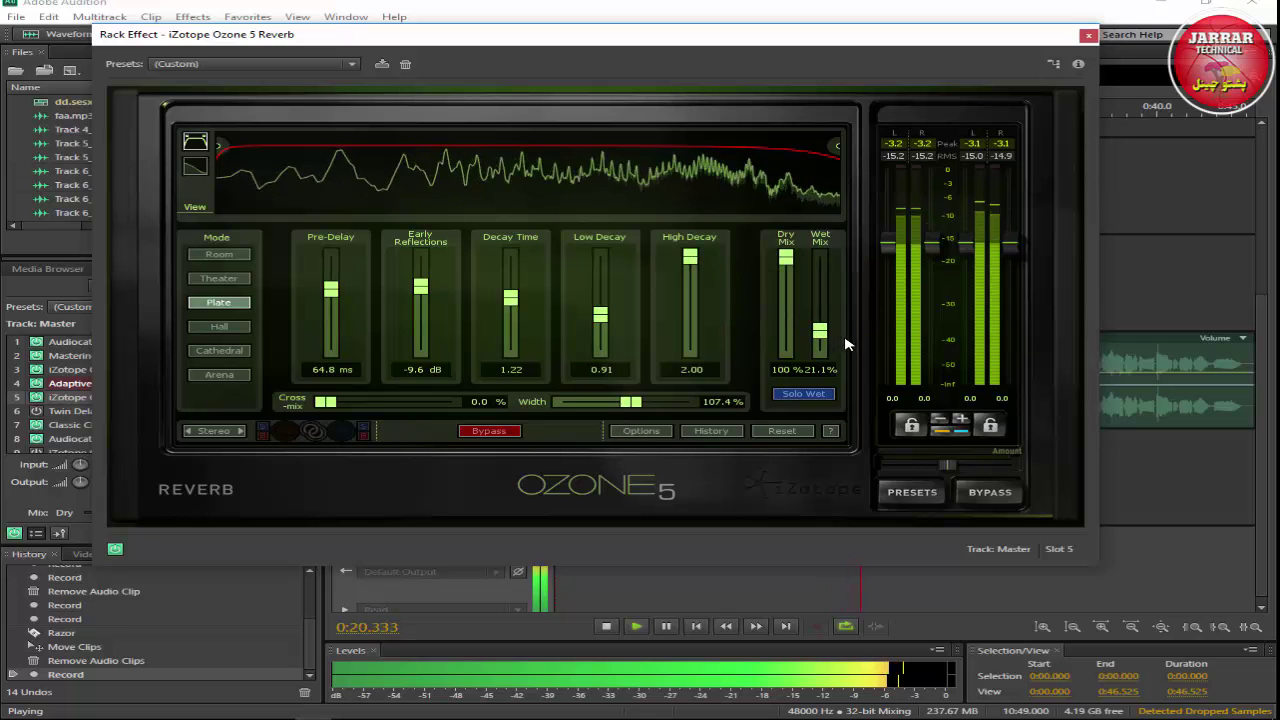
pyautogui.moveTo(820, 331); pyautogui.dragTo(820, 335)
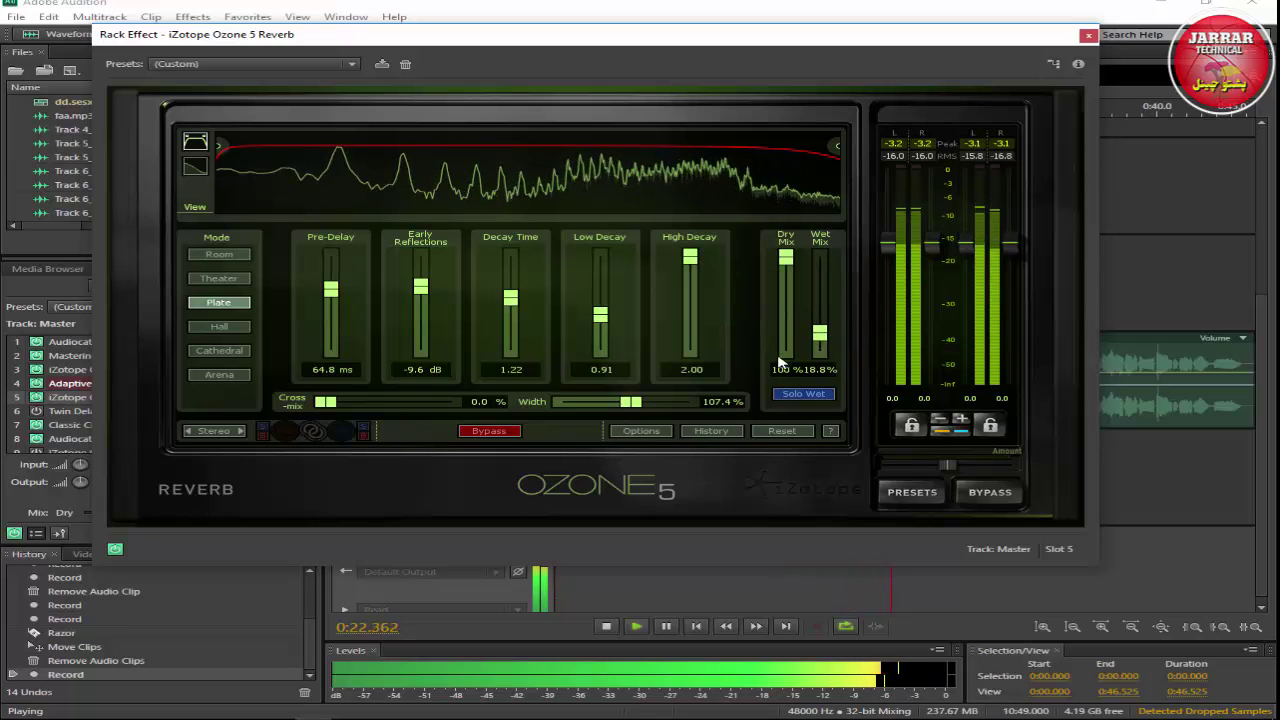
pyautogui.press('Escape')
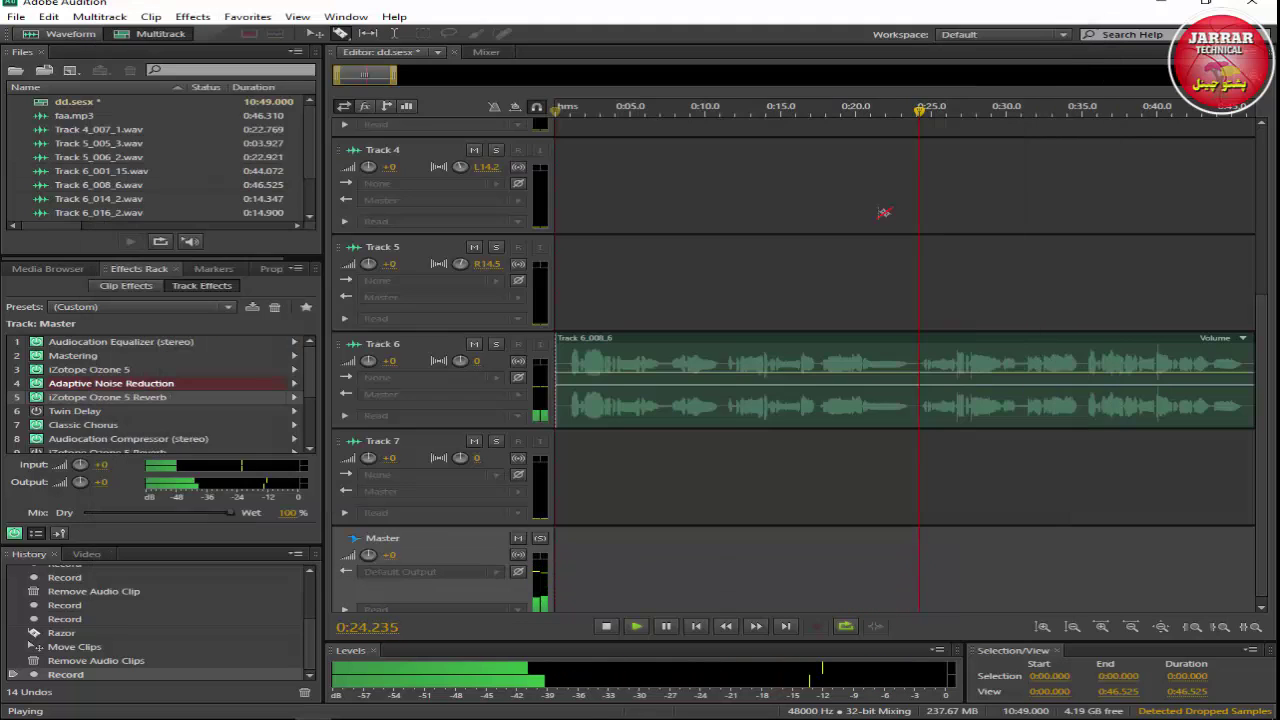
pyautogui.click(607, 627)
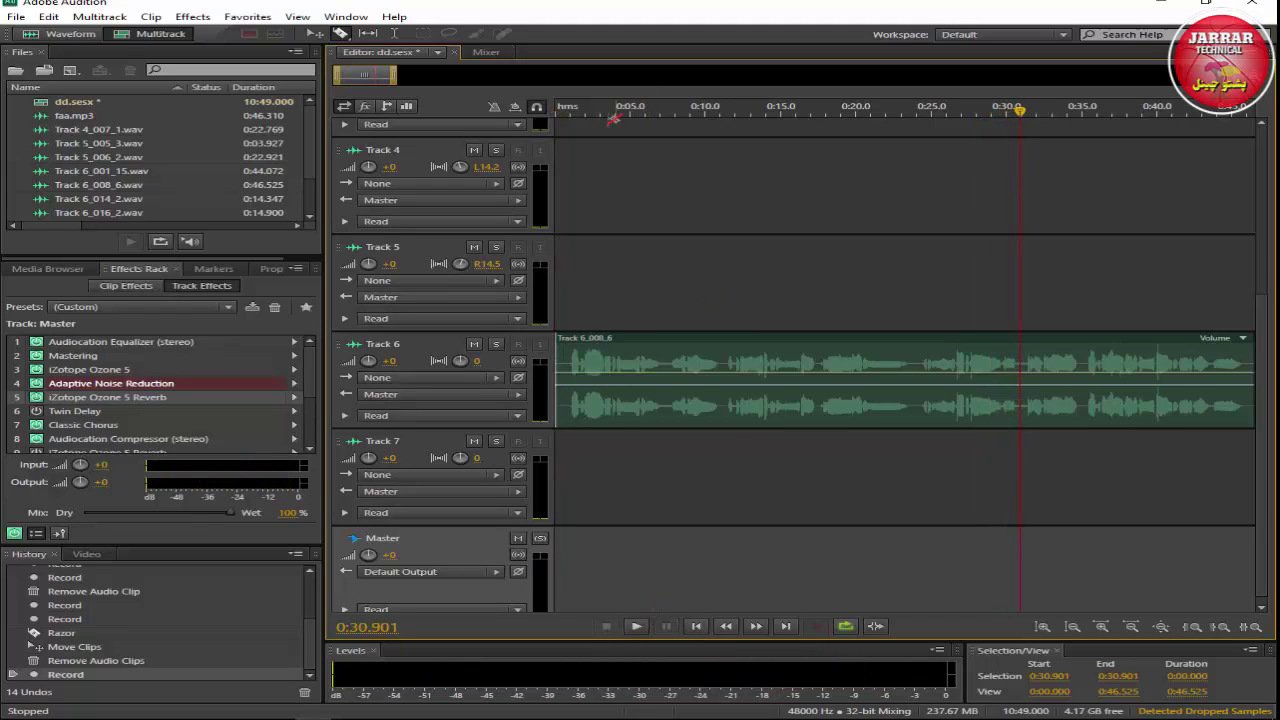
# Step: Return the playhead to the start, power on the Master track's Twin Delay, and close its effect window
pyautogui.press('Home')
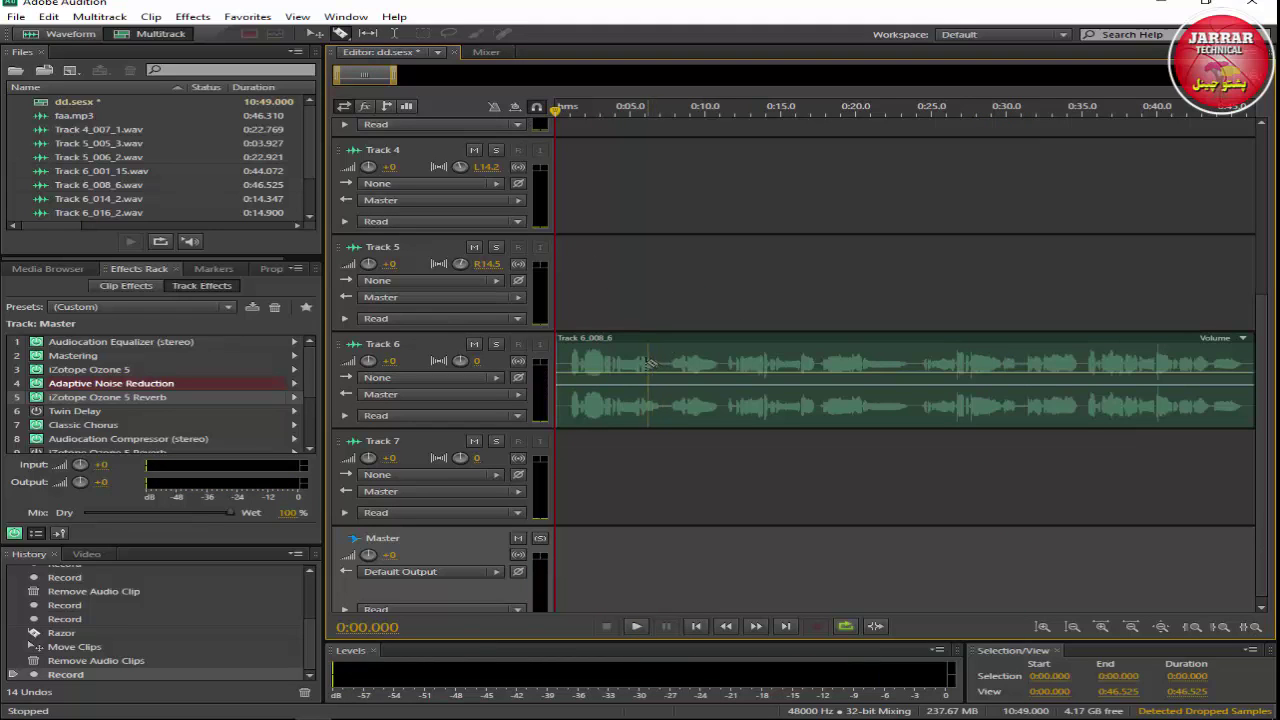
pyautogui.doubleClick(102, 412)
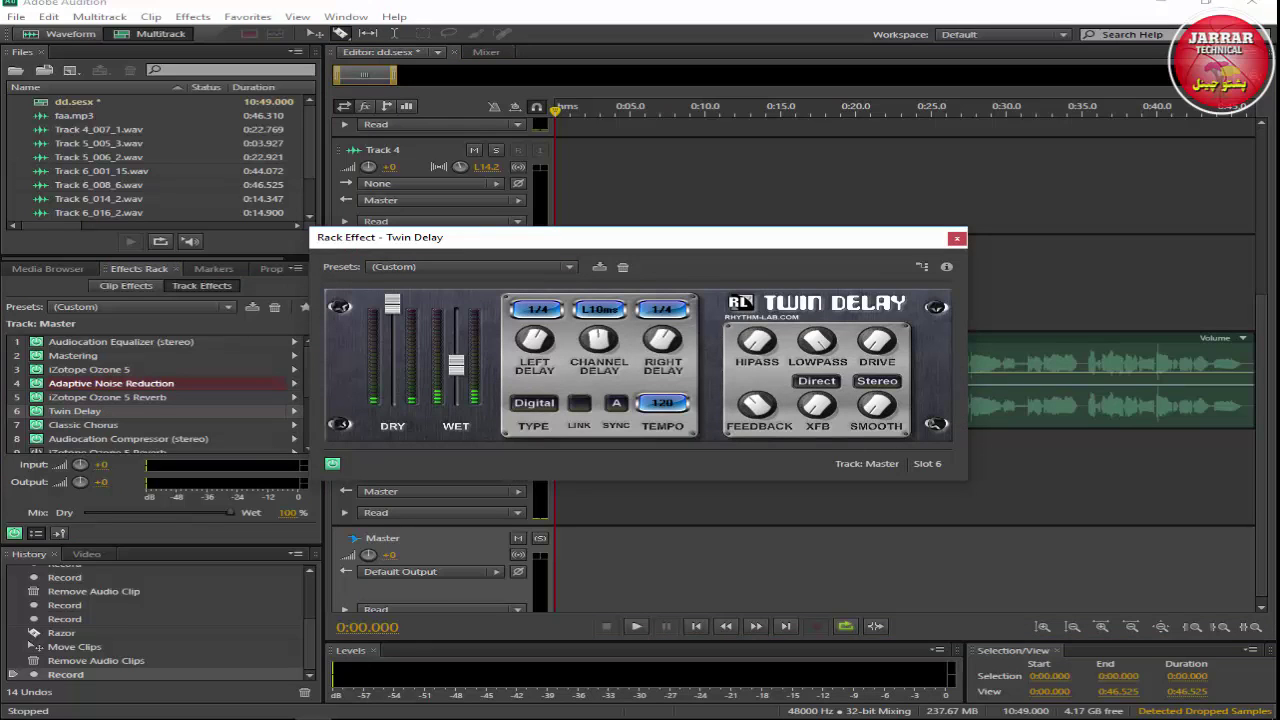
pyautogui.click(957, 239)
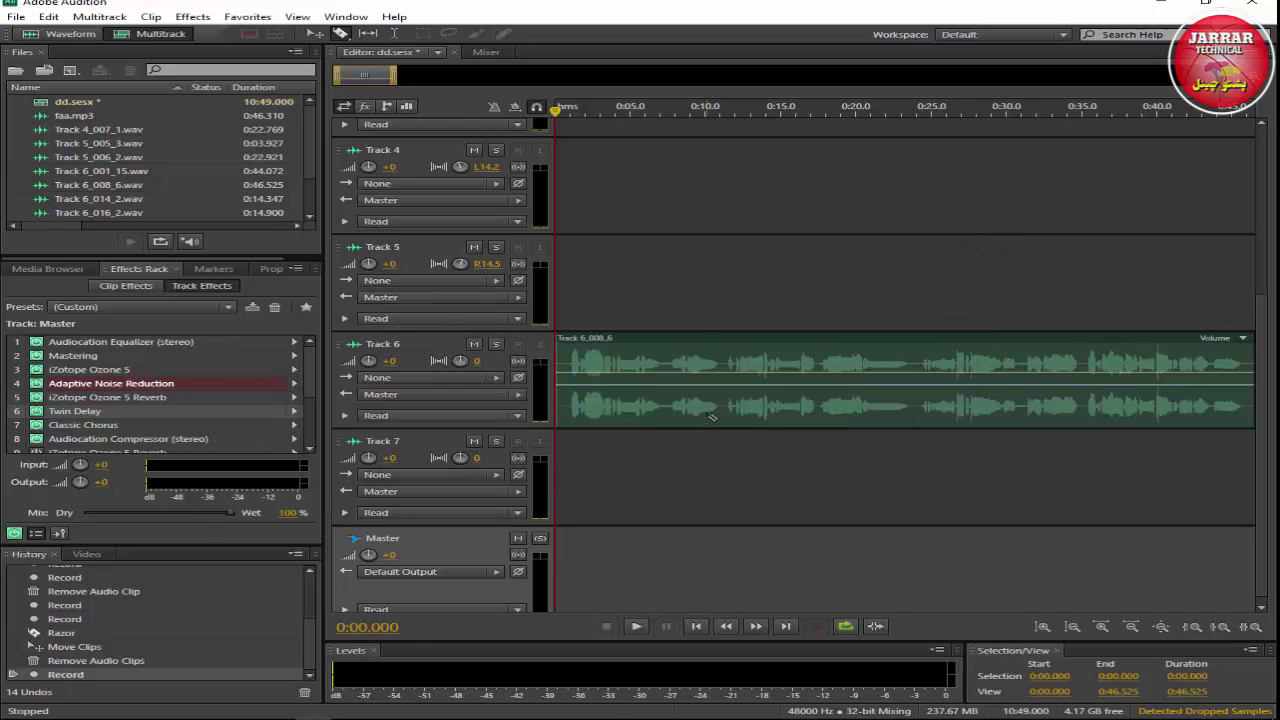
# Step: Play the recording with Twin Delay active, and examine the Master track's Classic Chorus settings during playback
pyautogui.click(636, 626)
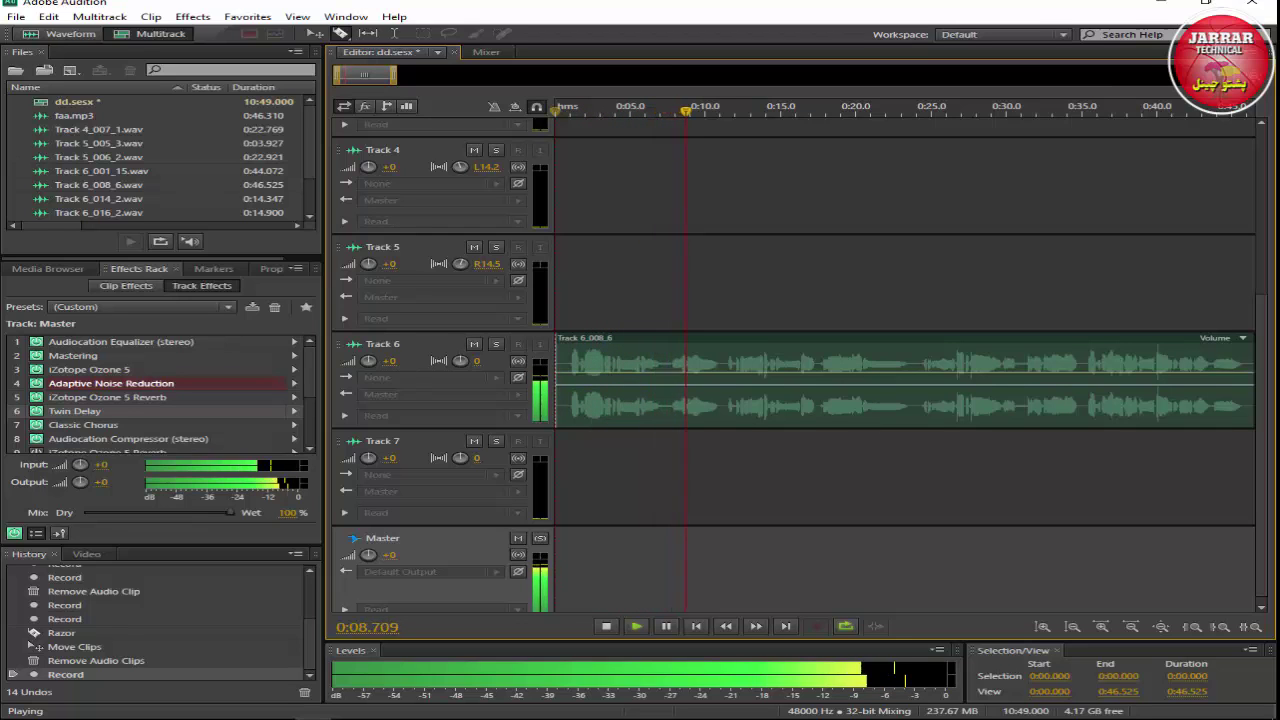
pyautogui.doubleClick(140, 425)
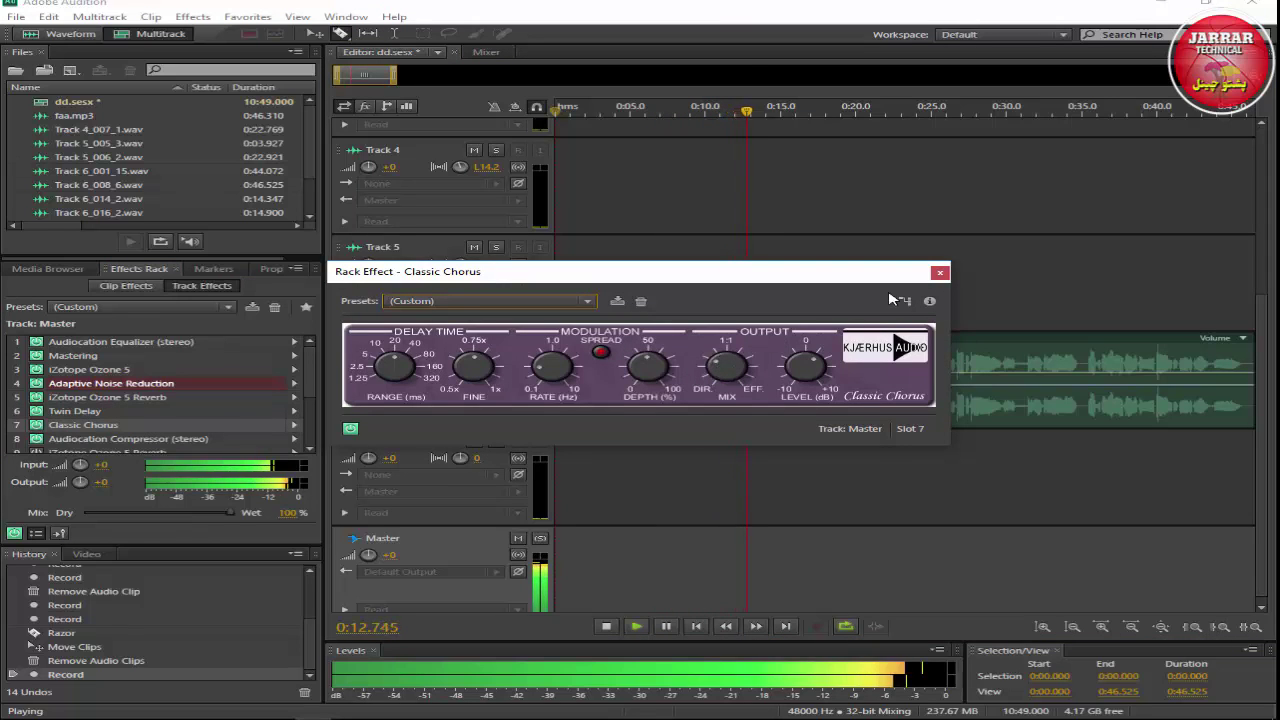
pyautogui.click(940, 273)
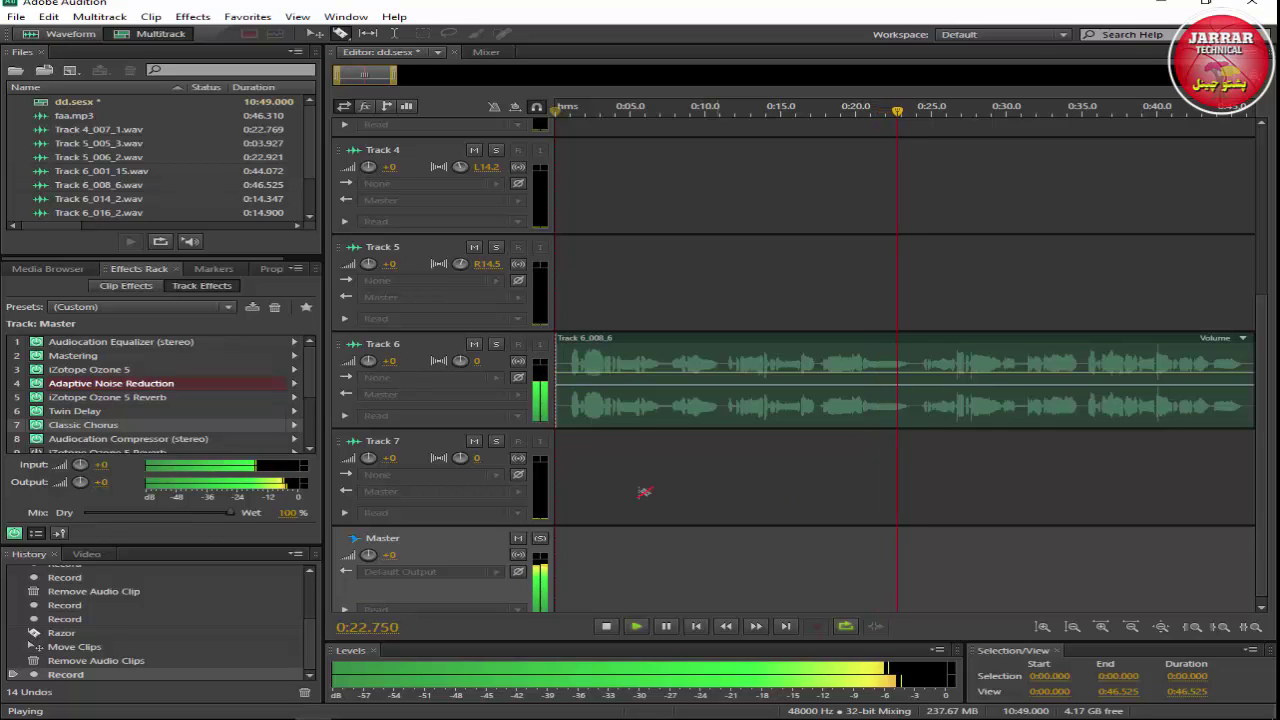
# Step: Raise the output gain of the Master track's Audiocation Compressor to 4.94 dB during playback
pyautogui.scroll(-2, 199, 397)
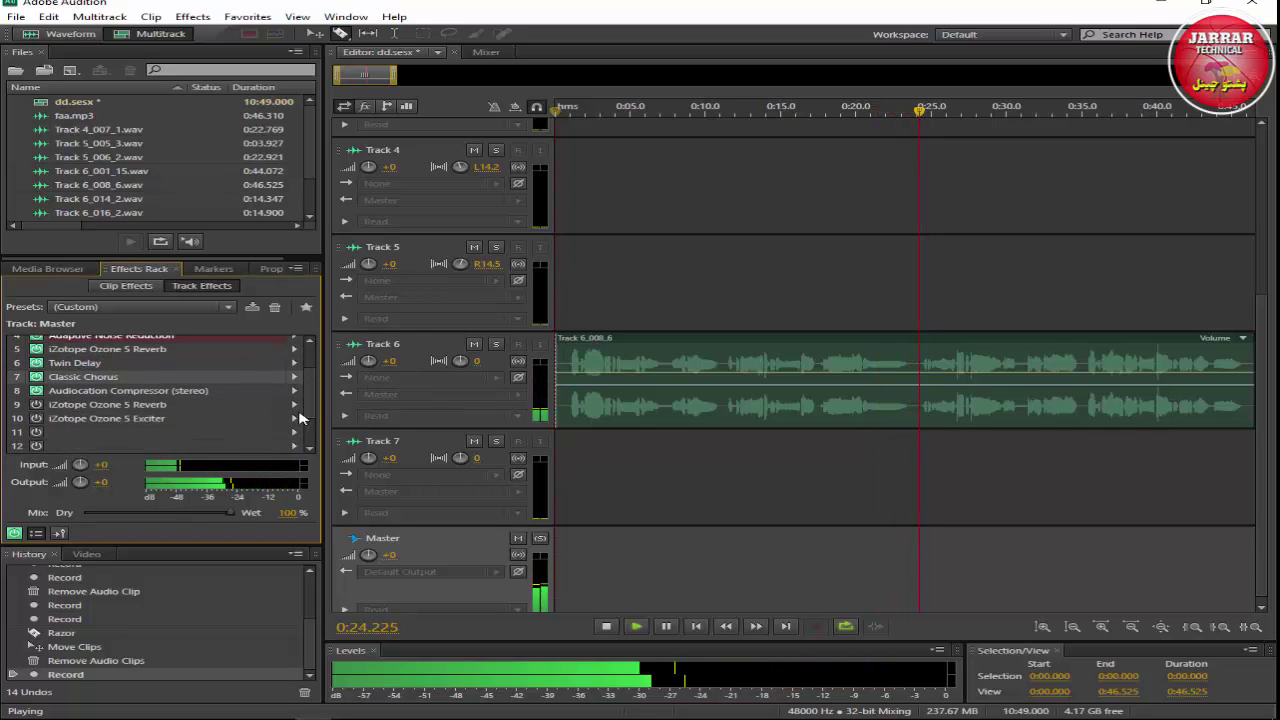
pyautogui.doubleClick(199, 391)
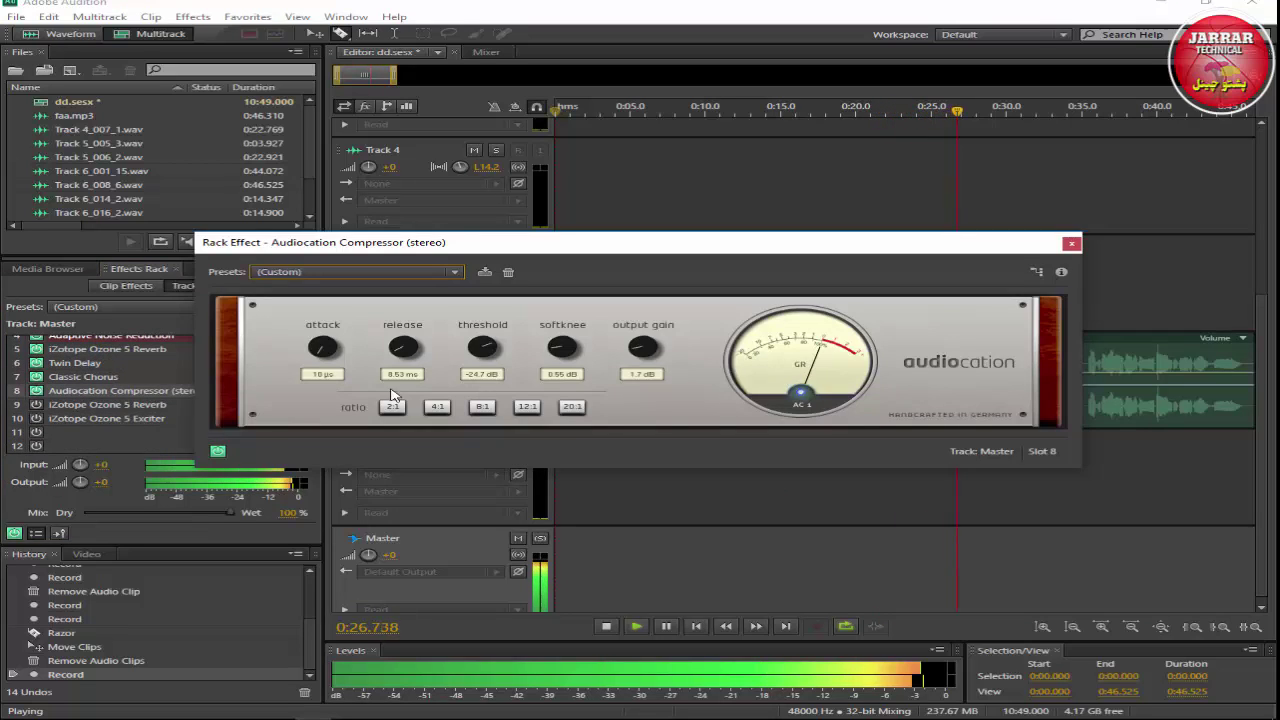
pyautogui.moveTo(643, 352); pyautogui.dragTo(643, 342)
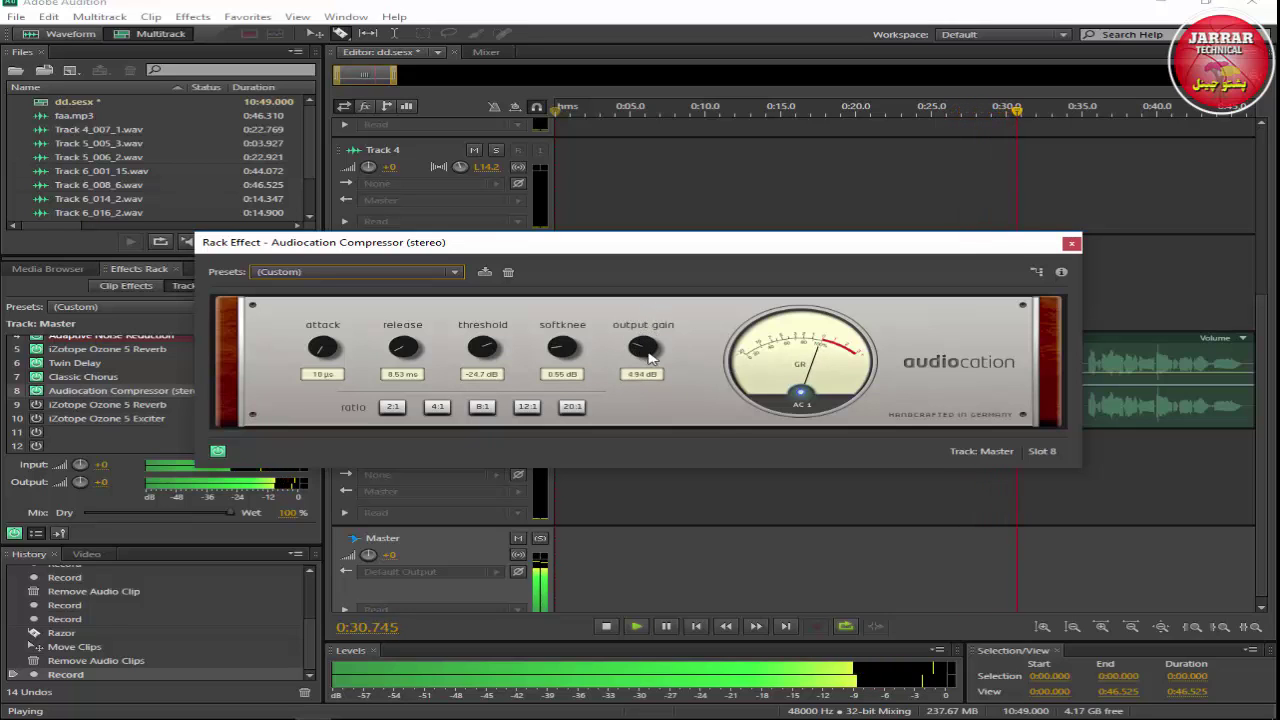
# Step: Close the Audiocation Compressor and replay the recording from near its start
pyautogui.click(1071, 243)
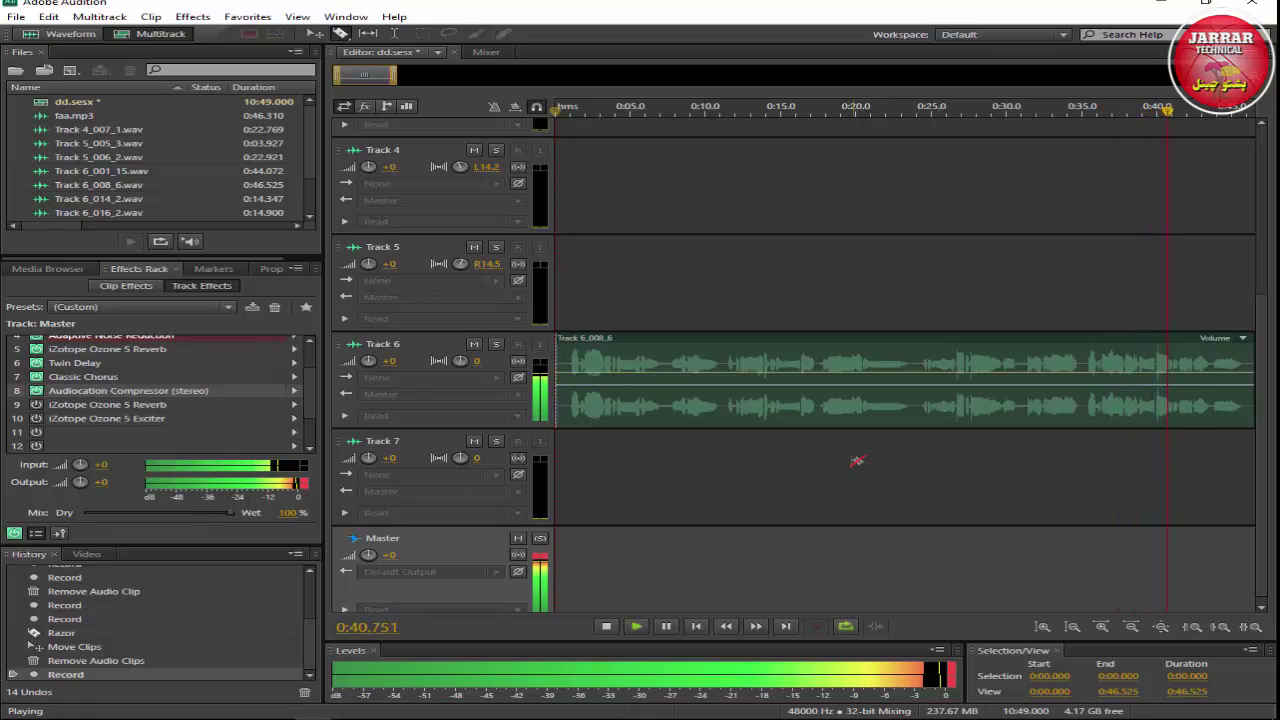
pyautogui.press('space')
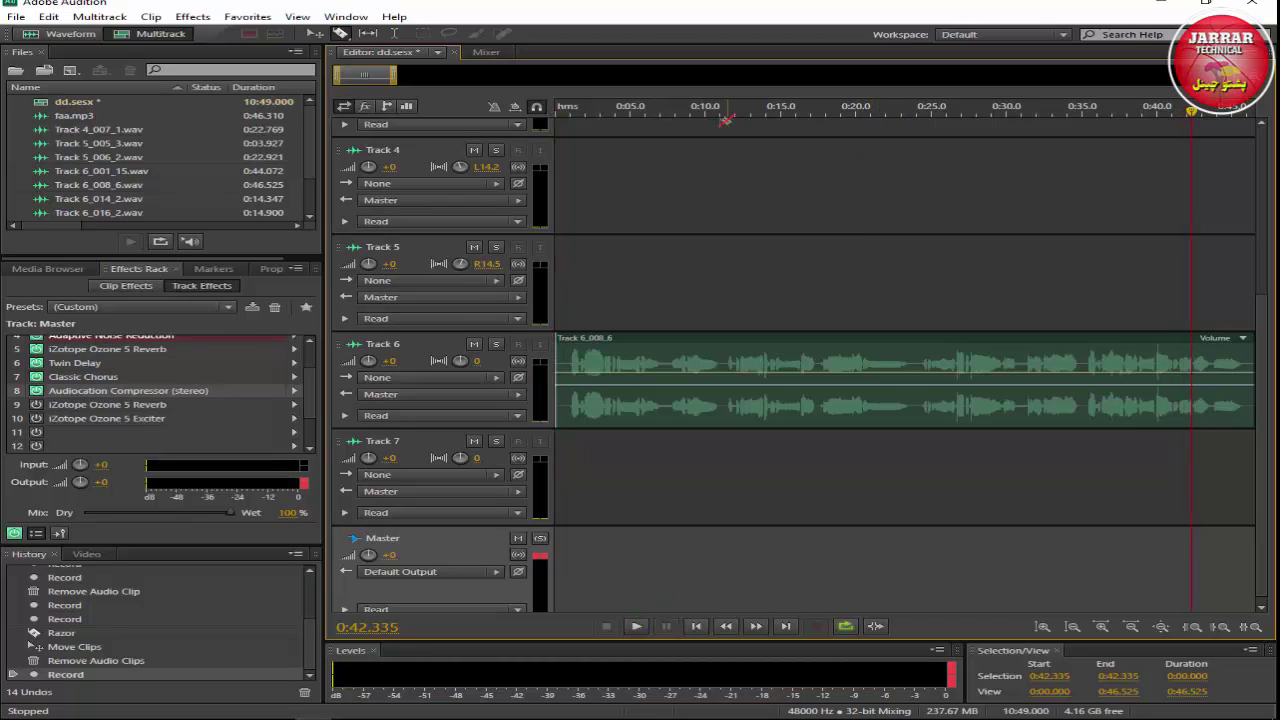
pyautogui.moveTo(598, 110); pyautogui.dragTo(563, 108)
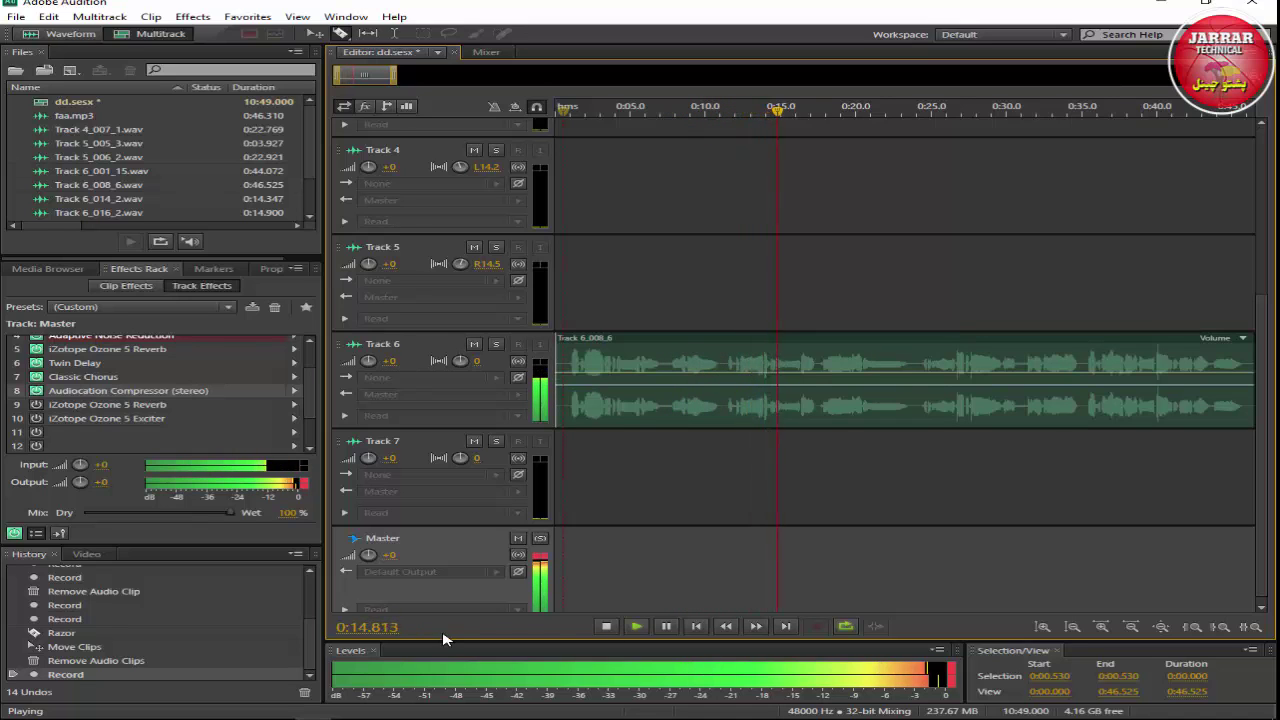
# Step: During playback, try lower and higher wet levels in the Master's Twin Delay, leave the level slightly raised, and close the effect
pyautogui.doubleClick(75, 362)
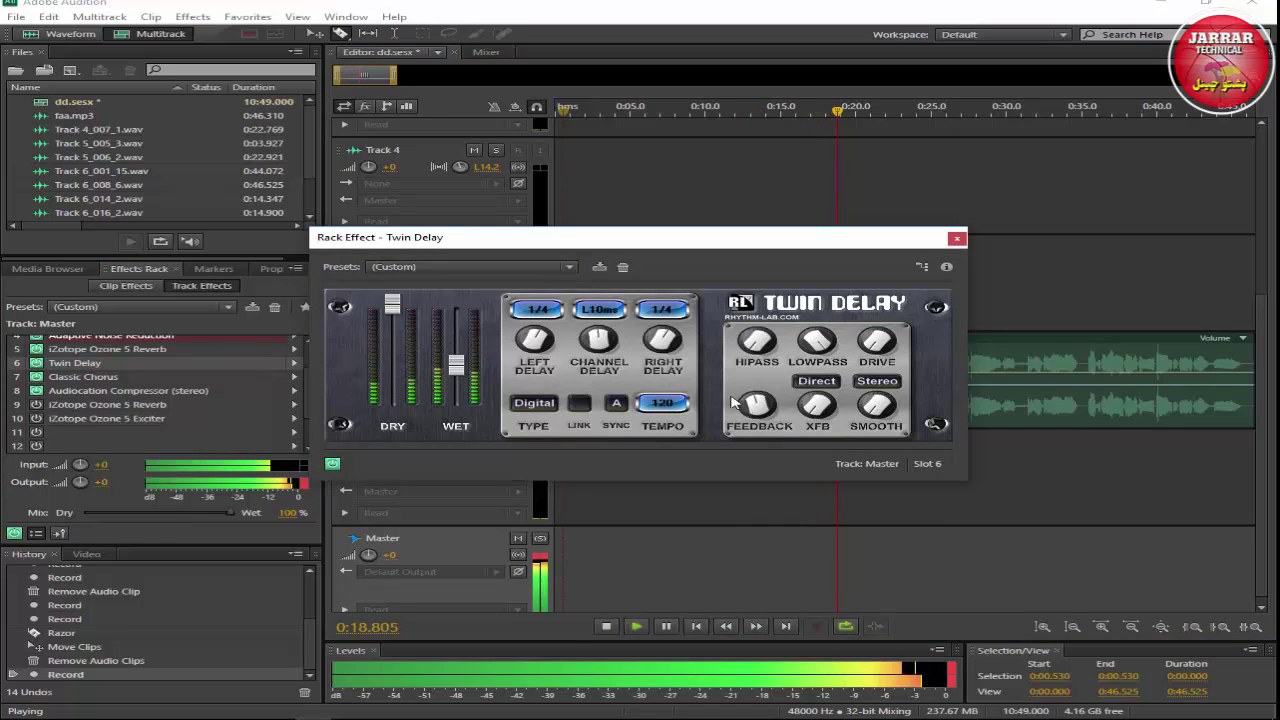
pyautogui.moveTo(456, 366); pyautogui.dragTo(463, 388)
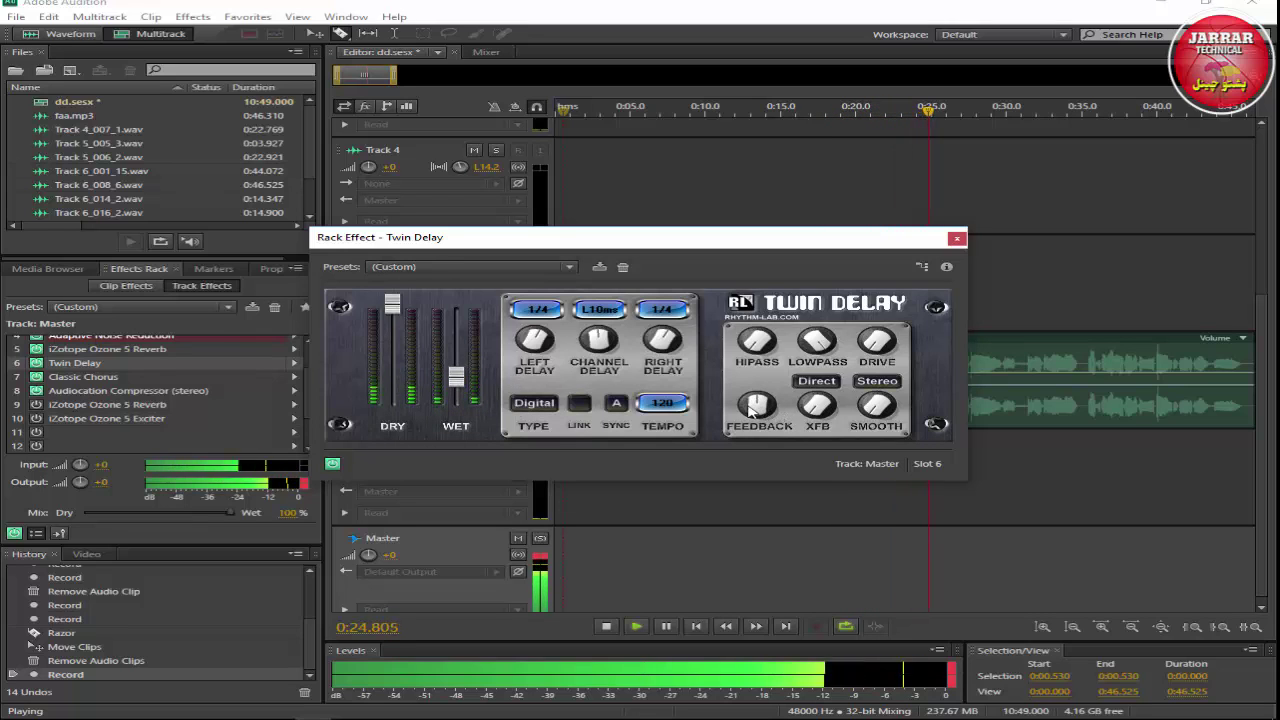
pyautogui.moveTo(456, 377); pyautogui.dragTo(462, 365)
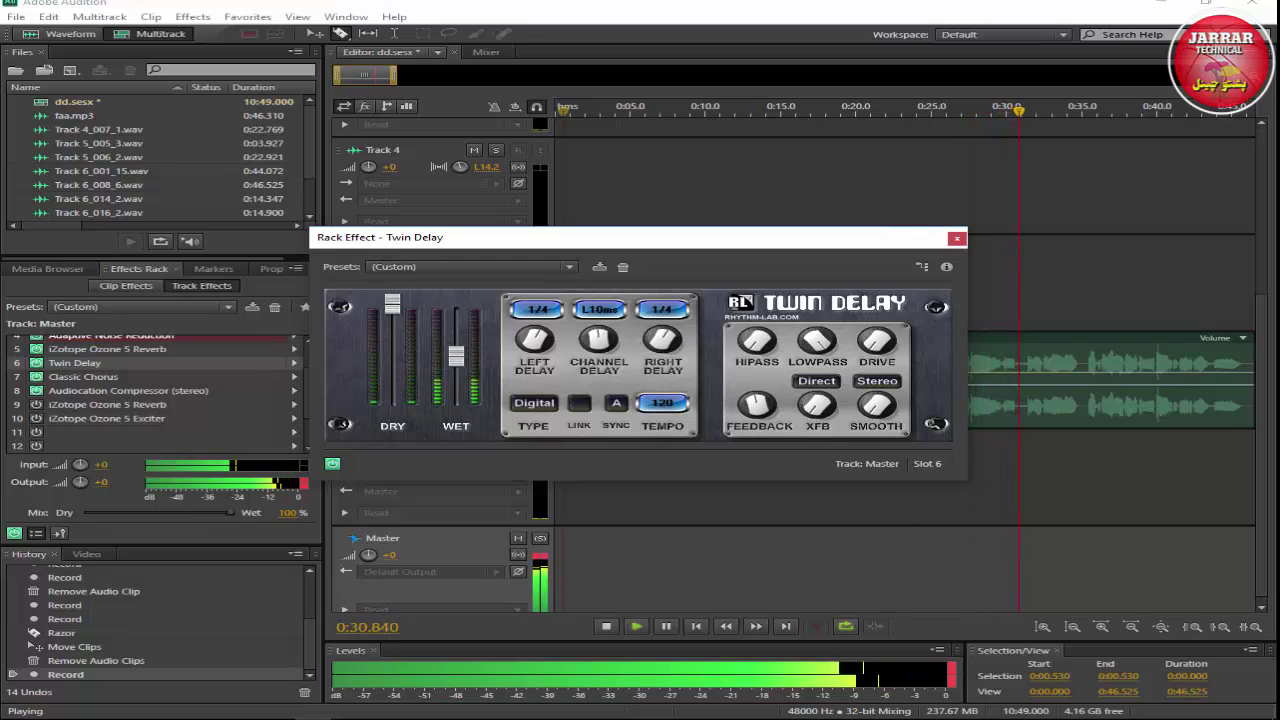
pyautogui.click(957, 238)
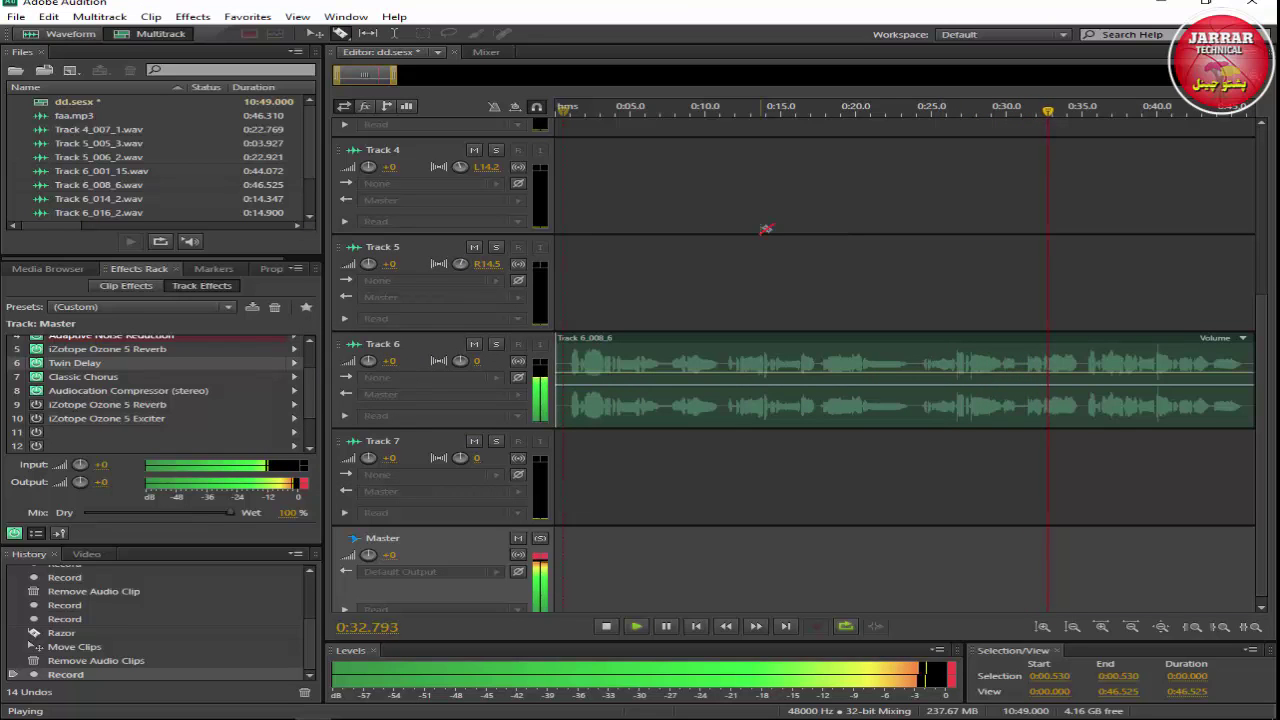
# Step: Listen to the recording again from near the start, select Track 6, and stop playback
pyautogui.click(565, 110)
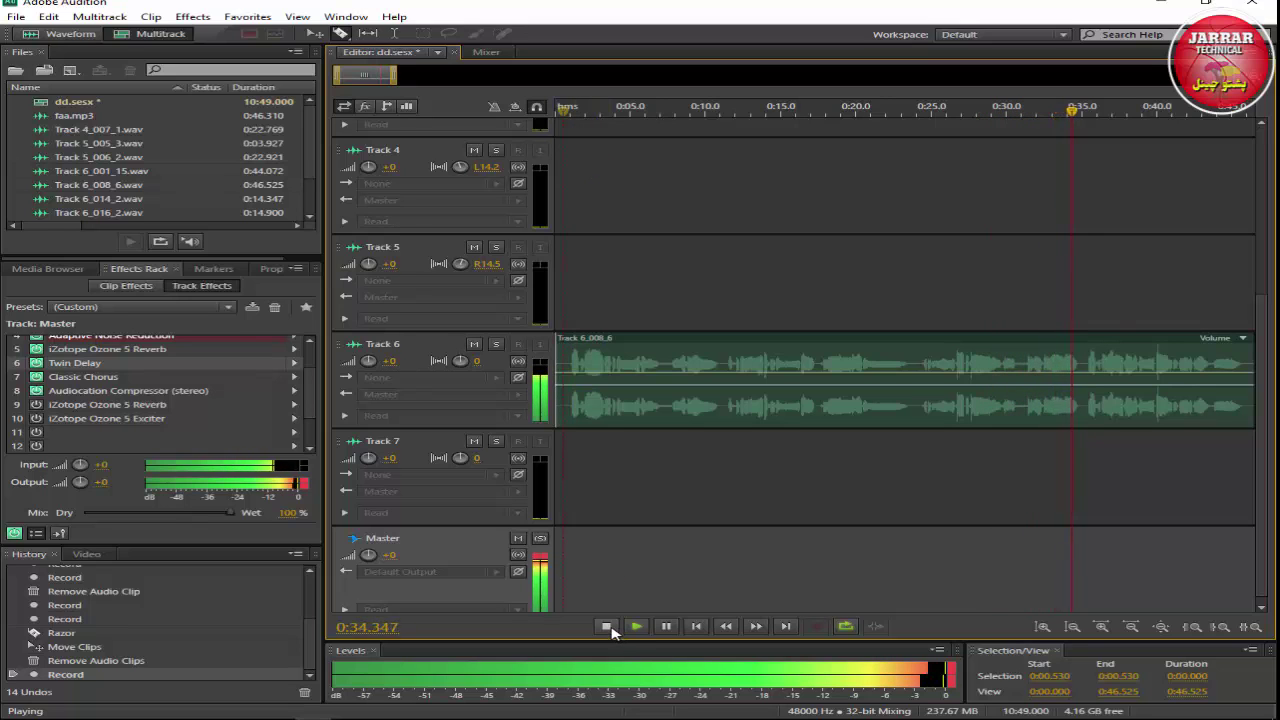
pyautogui.click(434, 348)
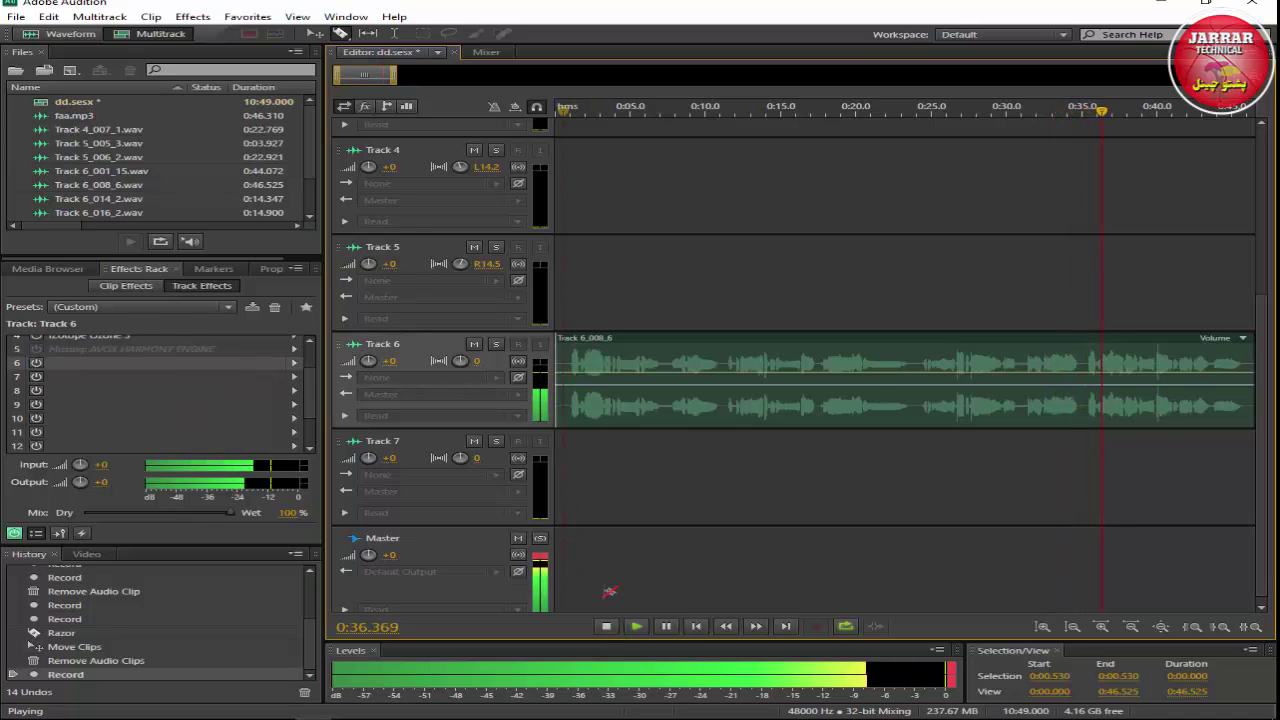
pyautogui.press('space')
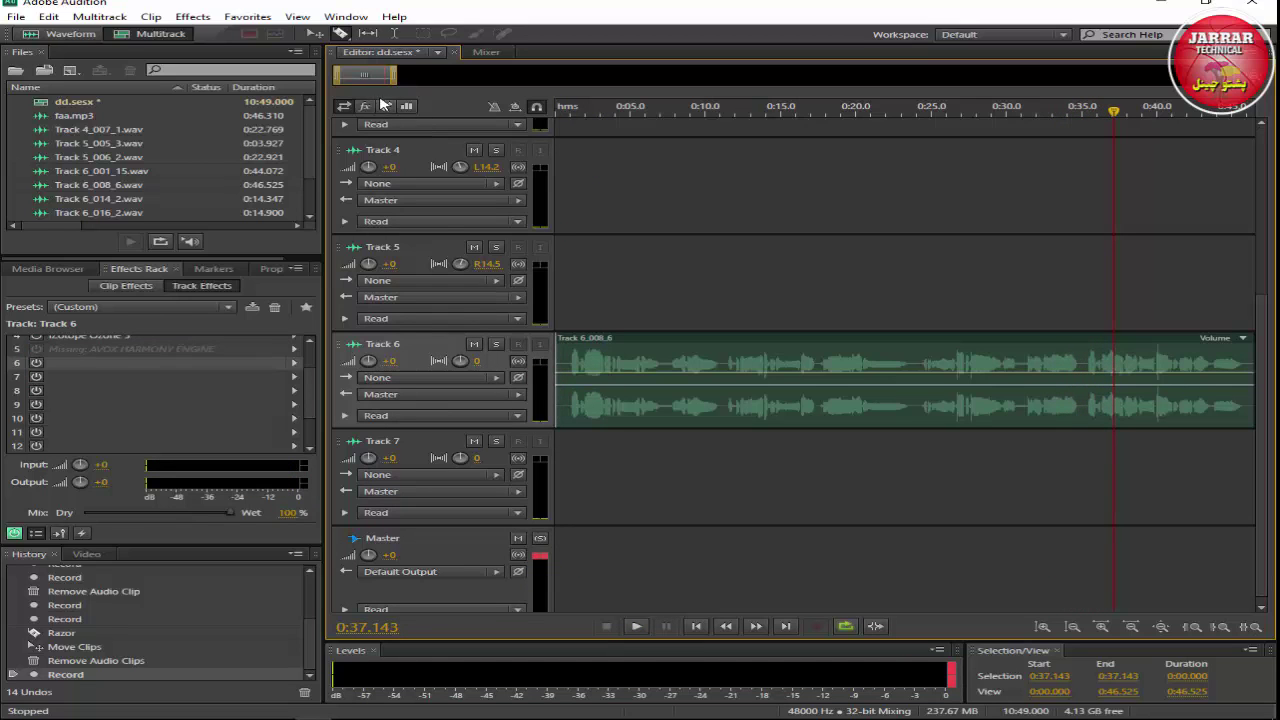
# Step: Set the Retune Speed of Track 6's Auto-Tune Evo to 0 and close its effect window
pyautogui.moveTo(310, 378); pyautogui.dragTo(255, 322)
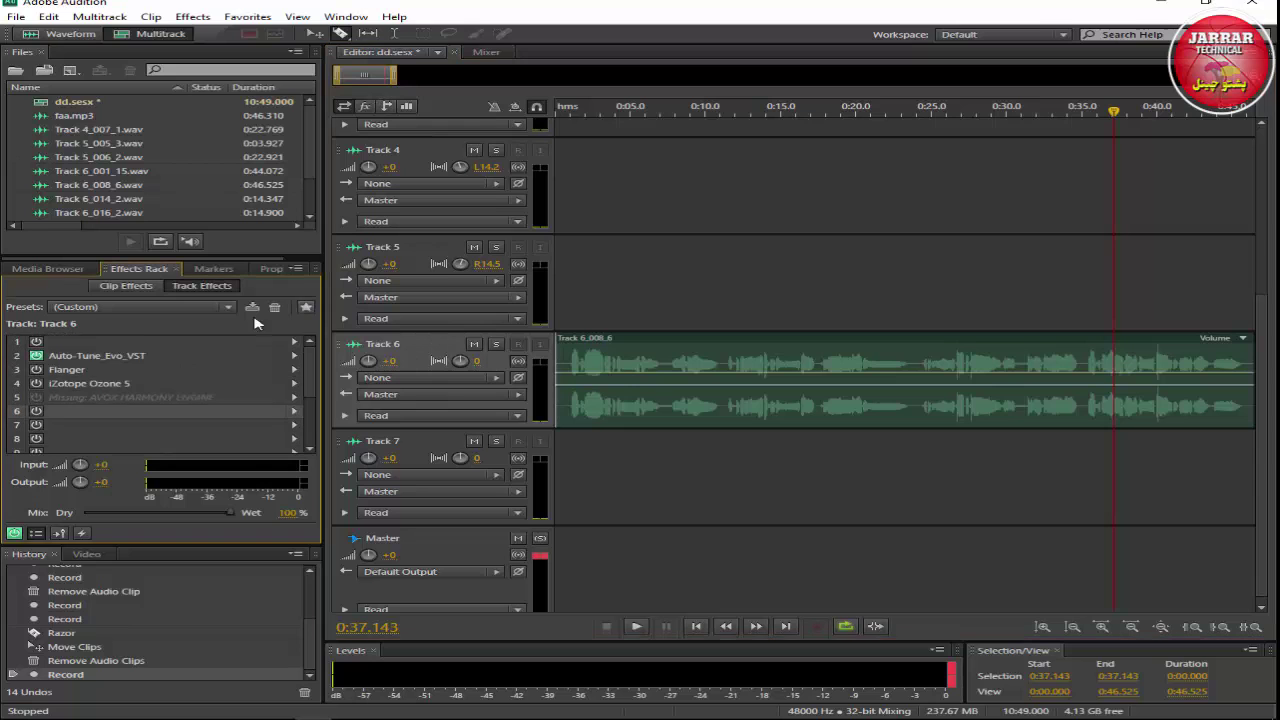
pyautogui.doubleClick(81, 359)
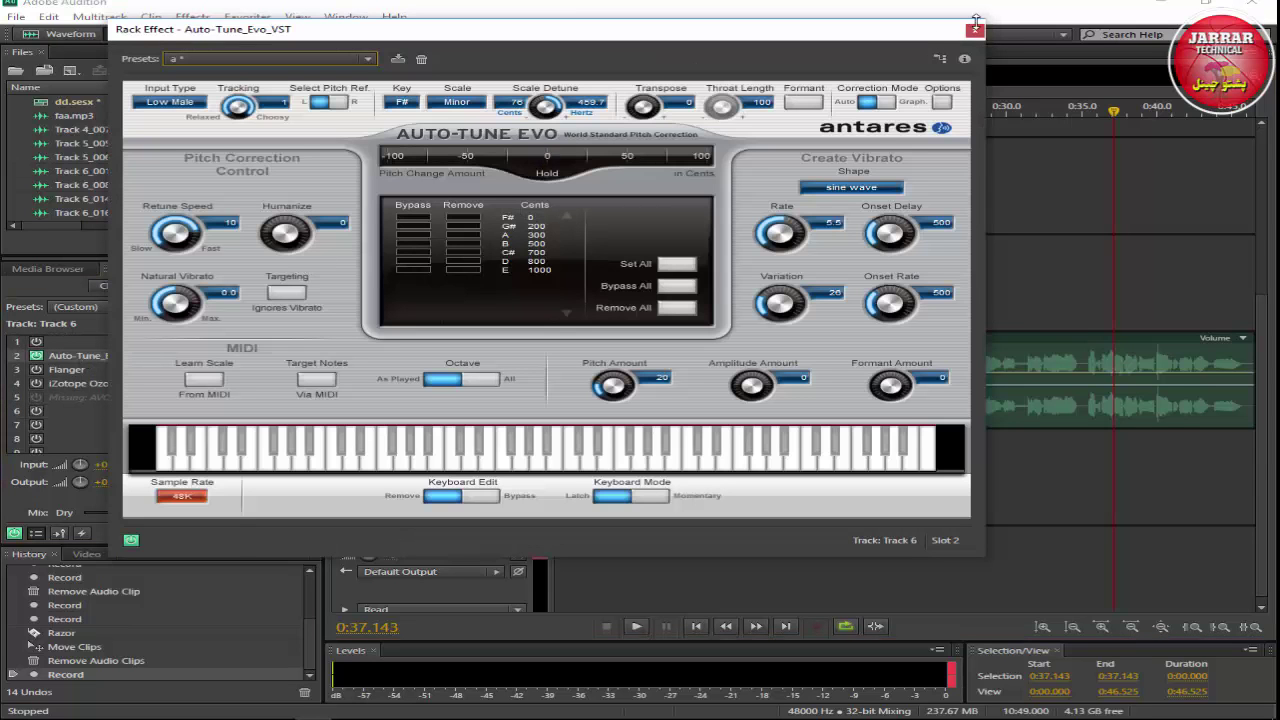
pyautogui.click(975, 27)
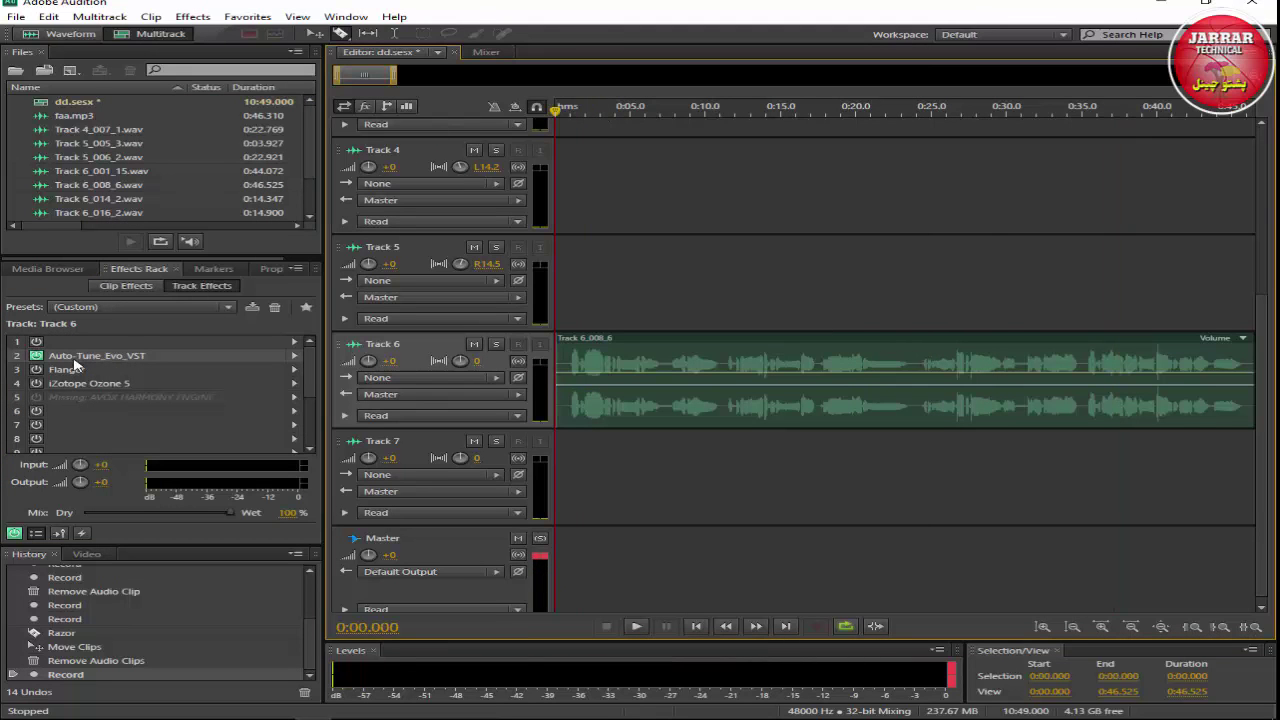
pyautogui.doubleClick(66, 361)
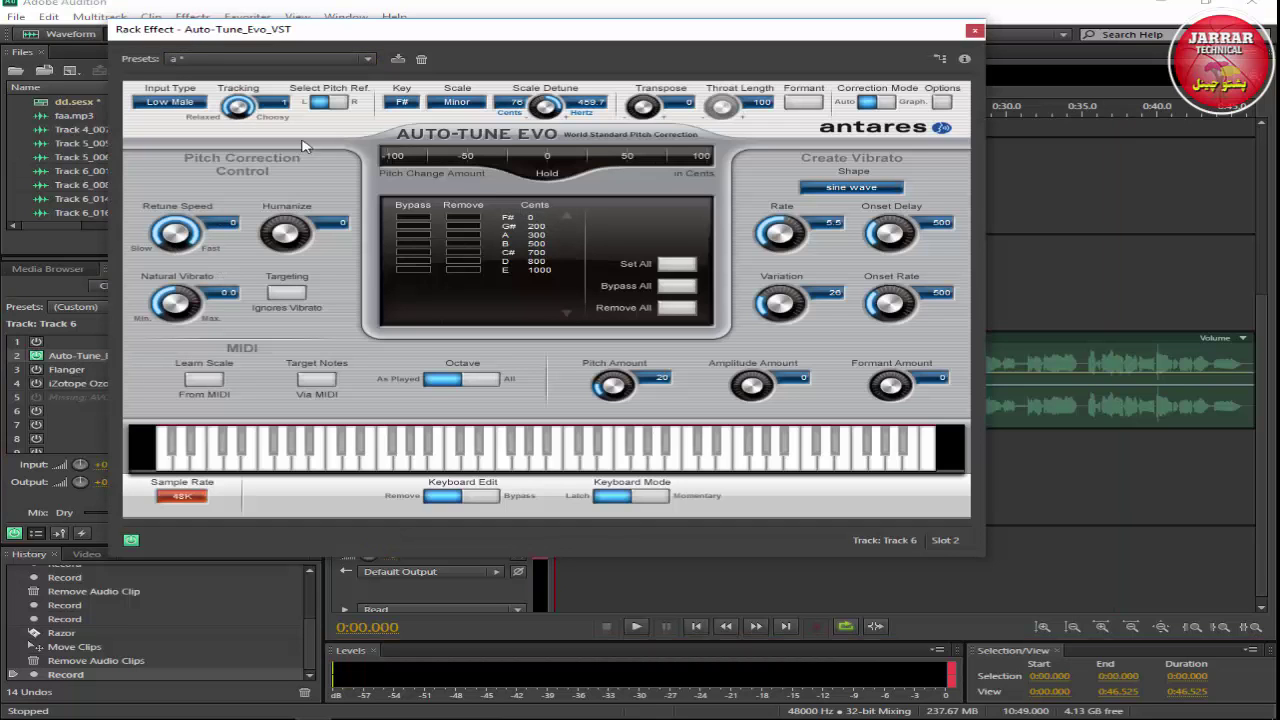
pyautogui.click(972, 32)
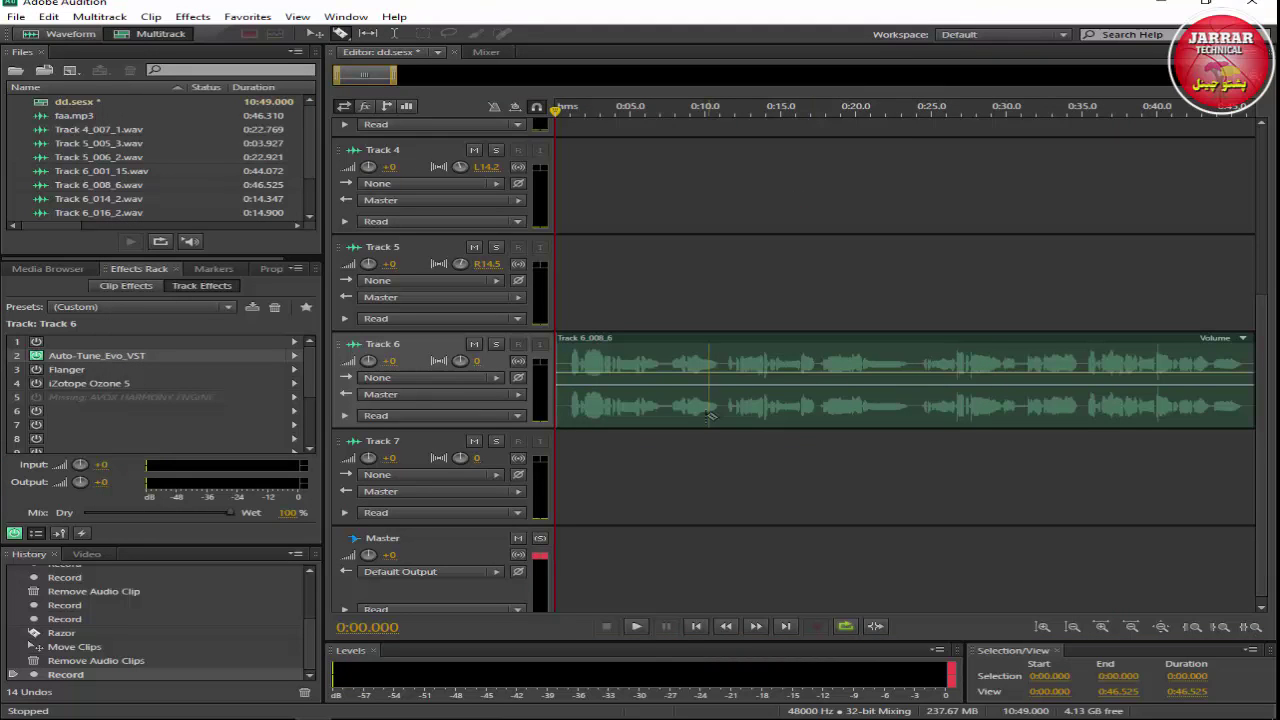
# Step: Play the recording from the start, set Auto-Tune Evo's Retune Speed to 6, and try Targeting Ignores Vibrato on and off
pyautogui.click(635, 626)
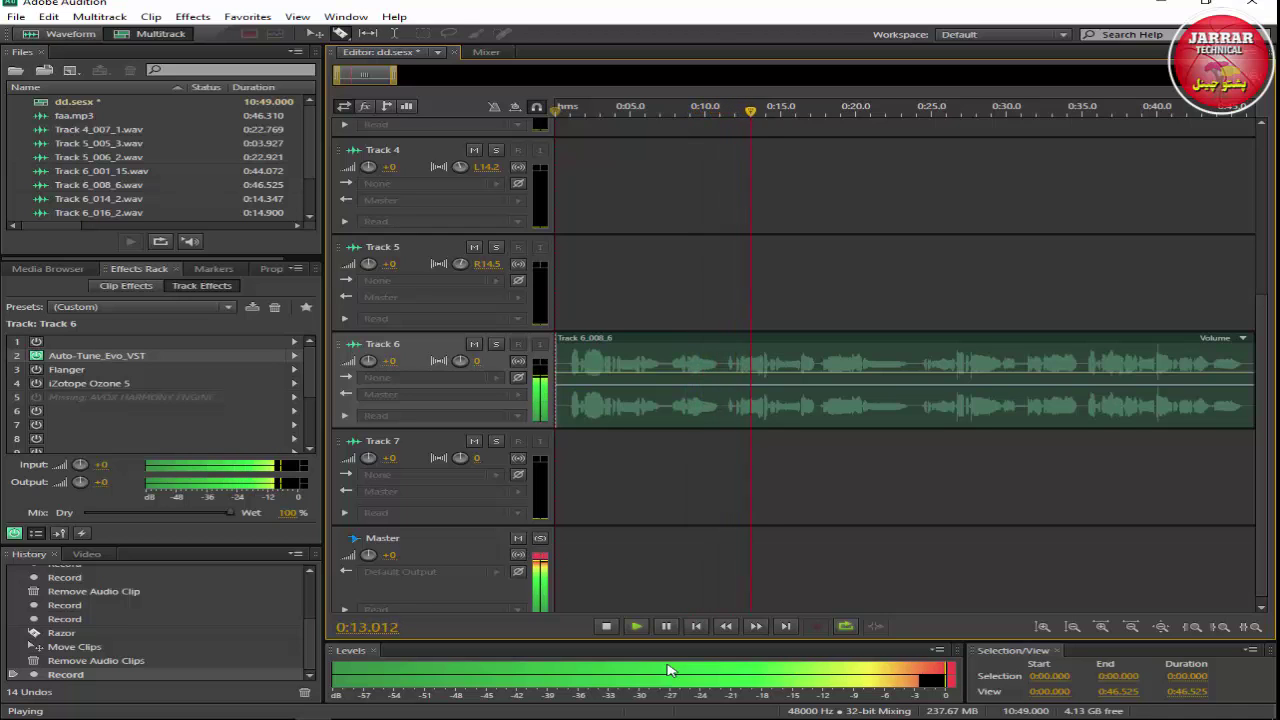
pyautogui.doubleClick(133, 358)
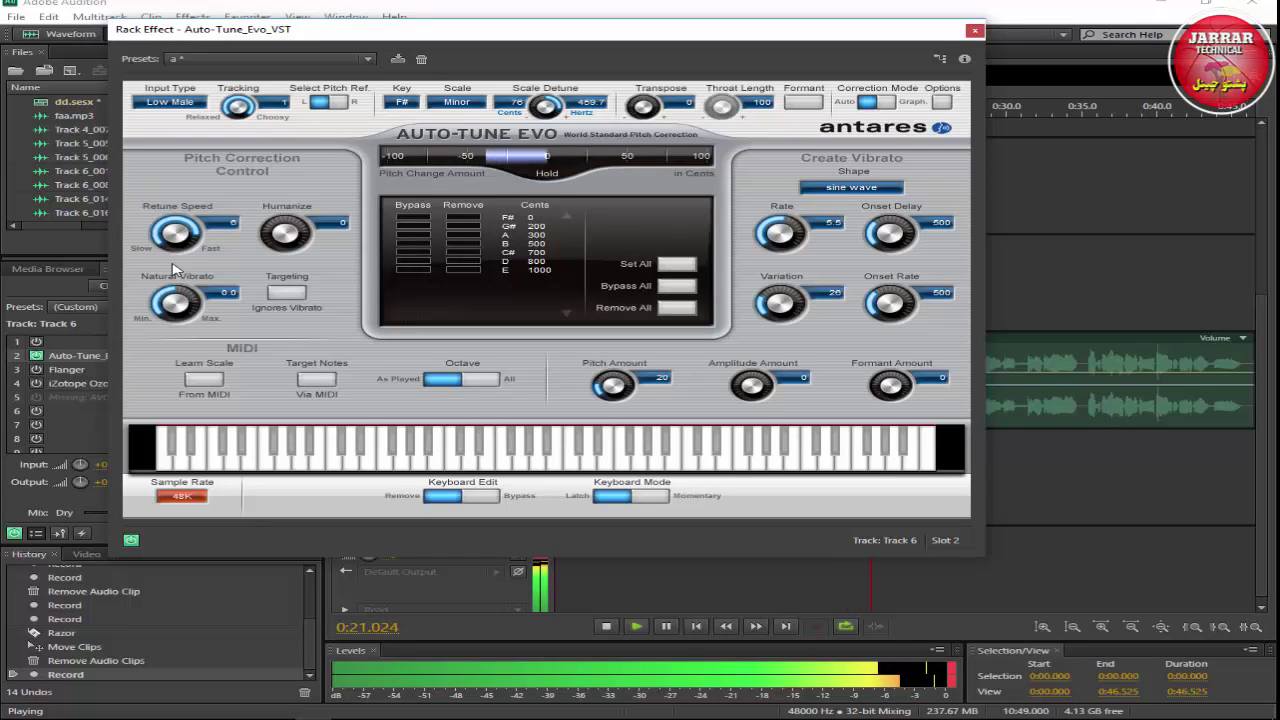
pyautogui.click(285, 291)
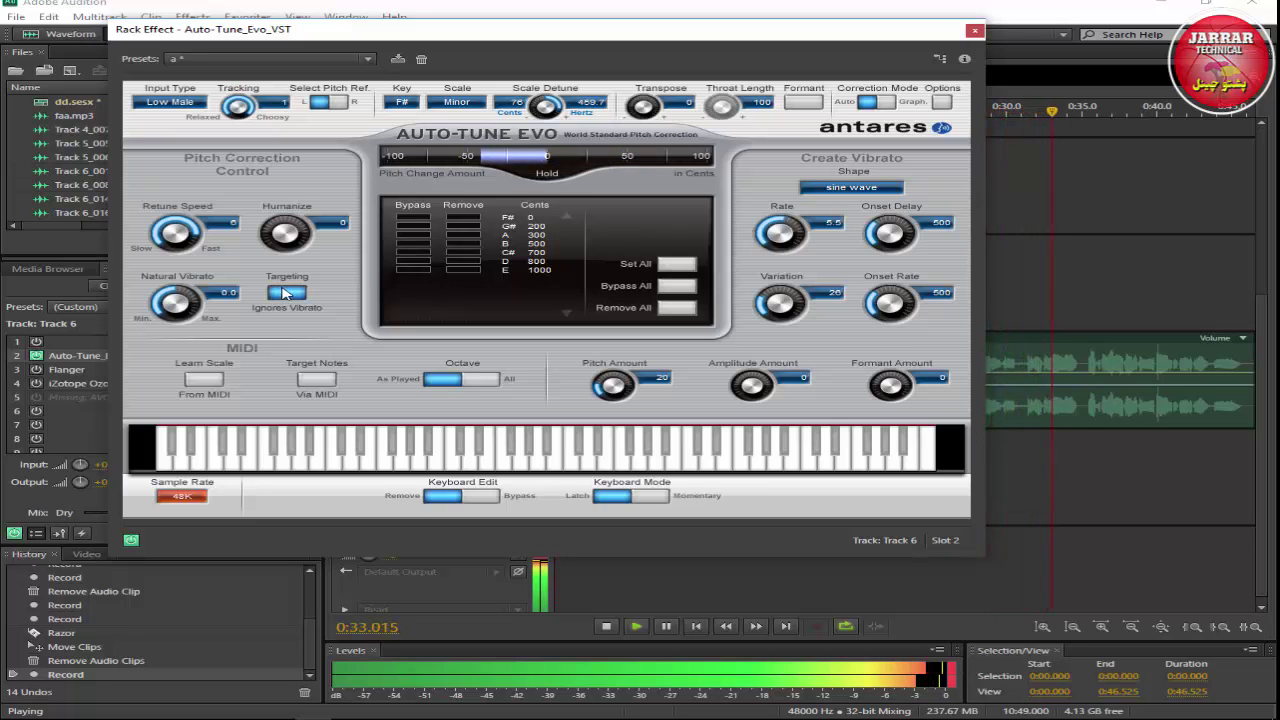
pyautogui.click(287, 292)
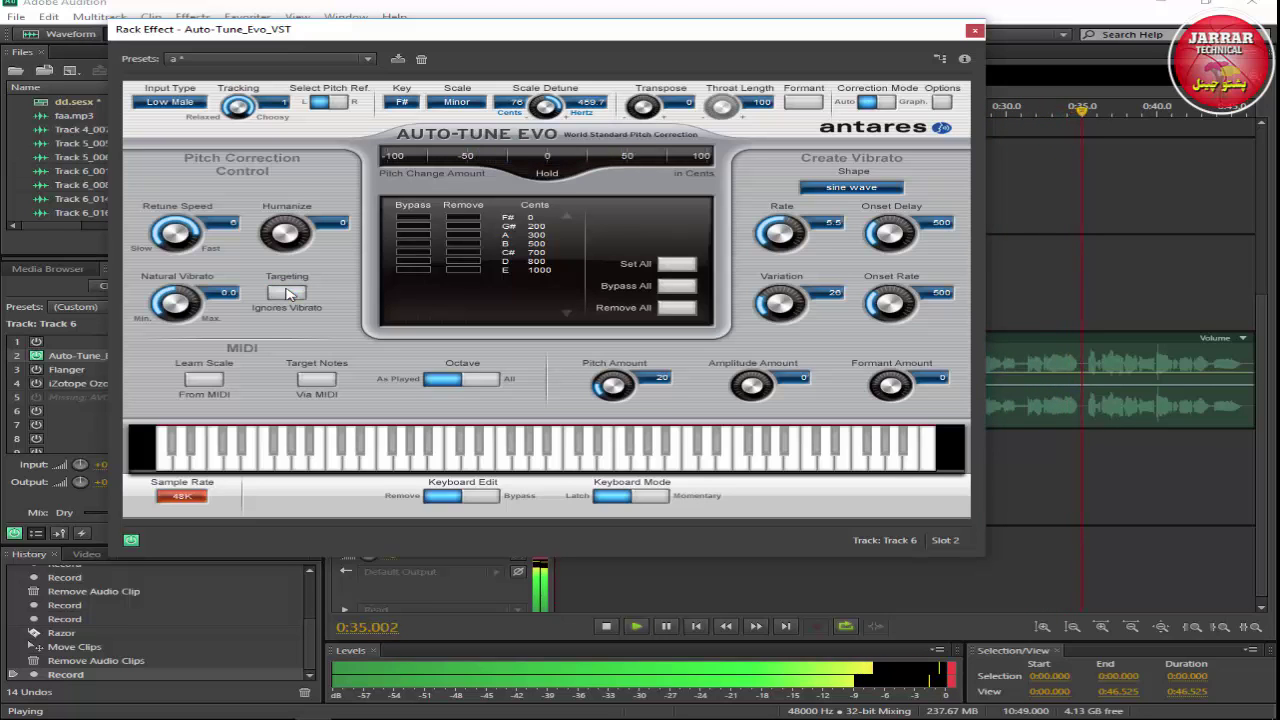
# Step: Set Auto-Tune Evo's Humanize to 100 and its input type to Bass Inst during playback
pyautogui.moveTo(285, 233); pyautogui.dragTo(316, 144)
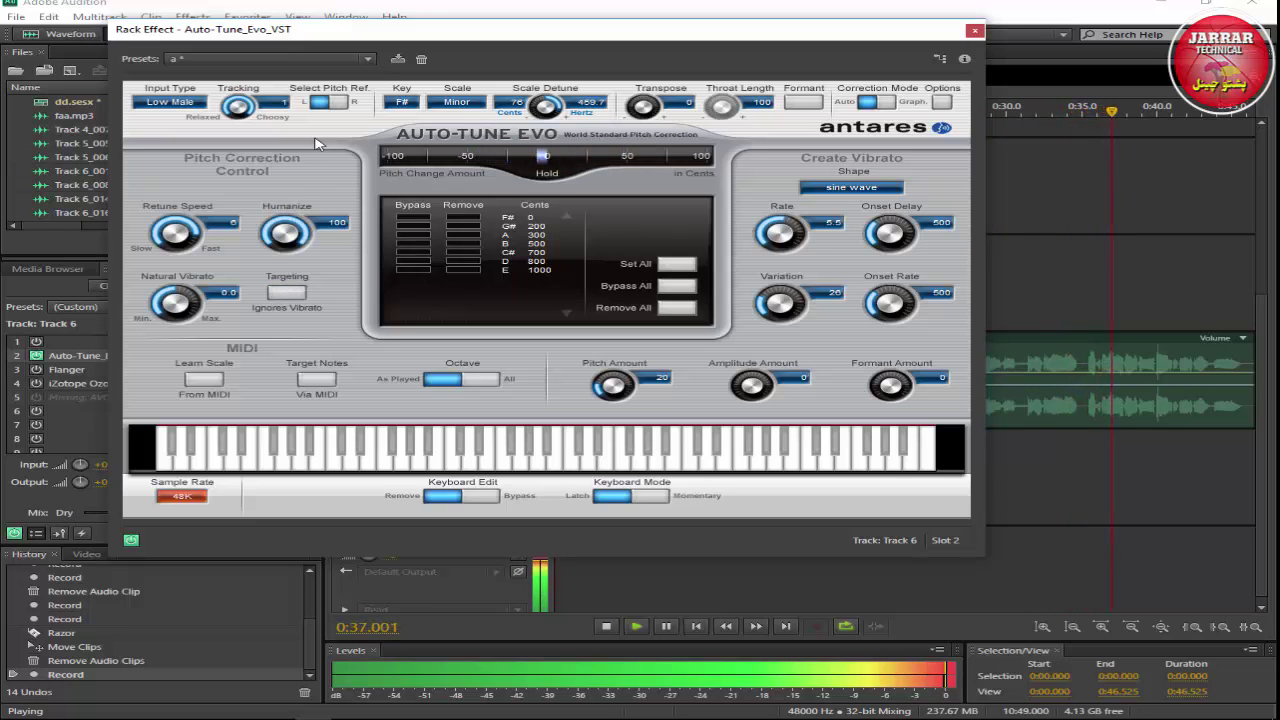
pyautogui.click(180, 102)
pyautogui.click(190, 183)
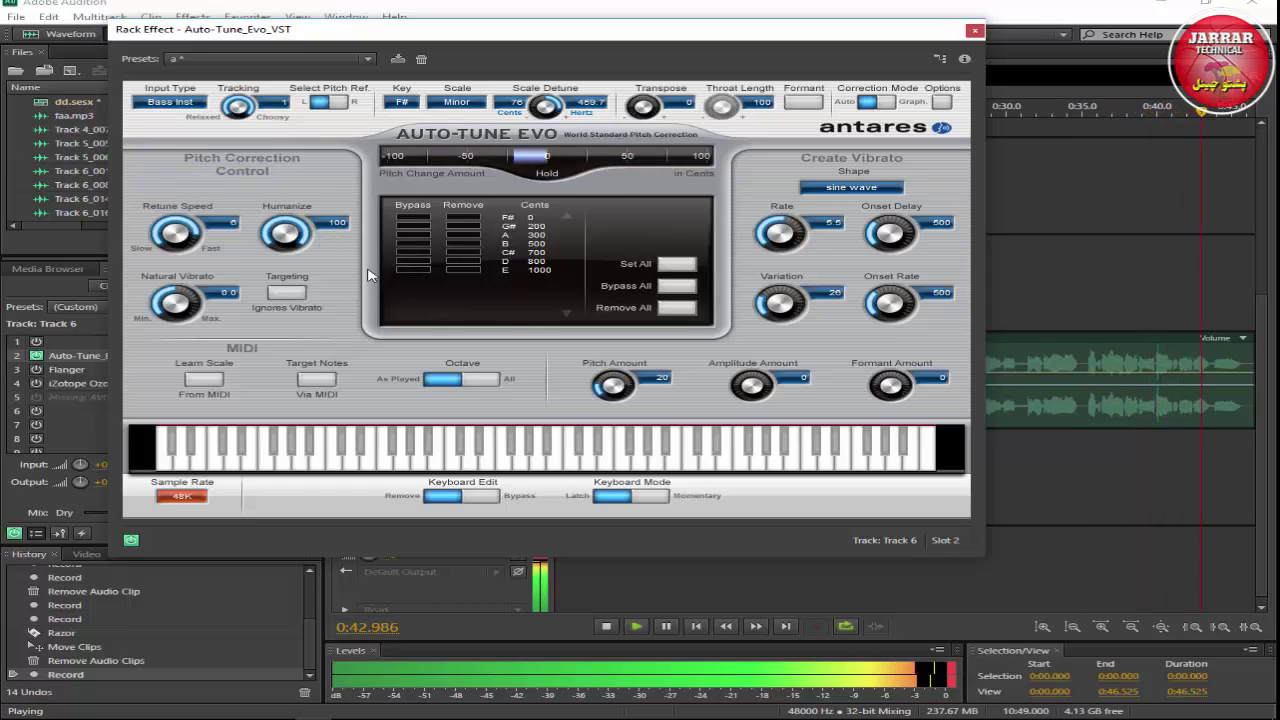
# Step: Set Auto-Tune Evo's vibrato Formant Amount to 70 and Amplitude Amount to 10, stop playback, and close the effect
pyautogui.moveTo(900, 386); pyautogui.dragTo(870, 384)
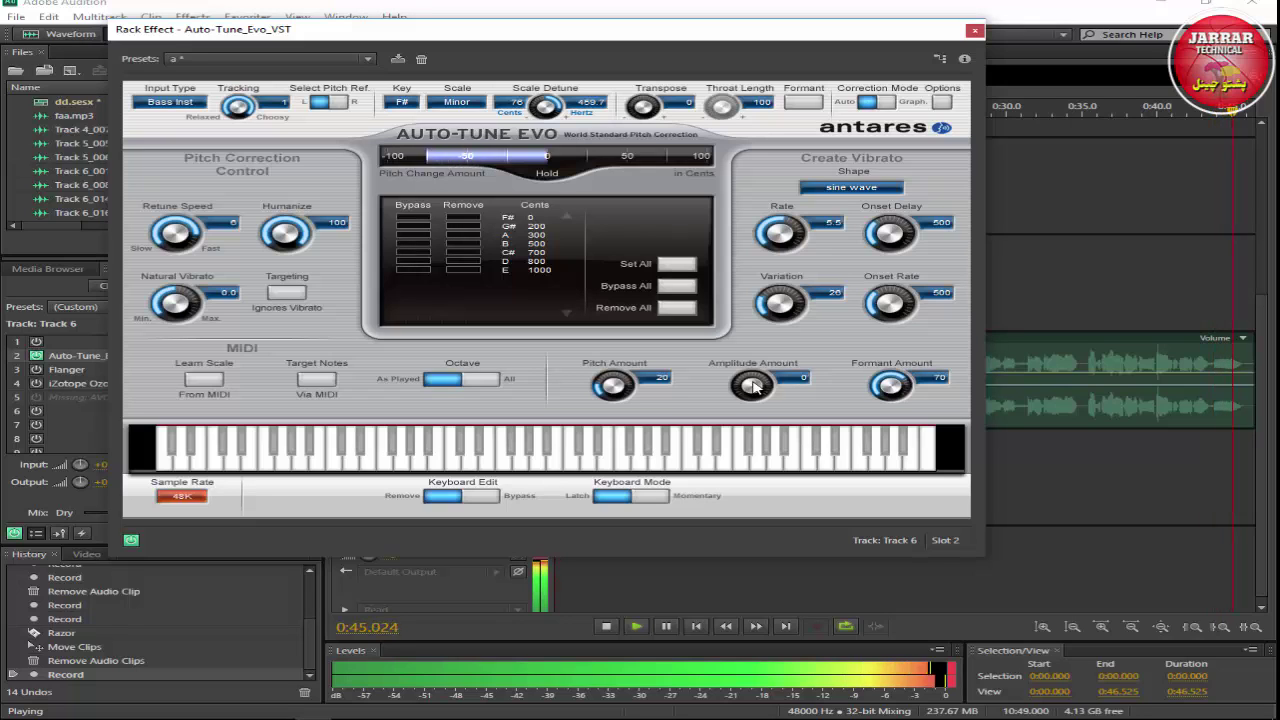
pyautogui.moveTo(755, 387); pyautogui.dragTo(757, 380)
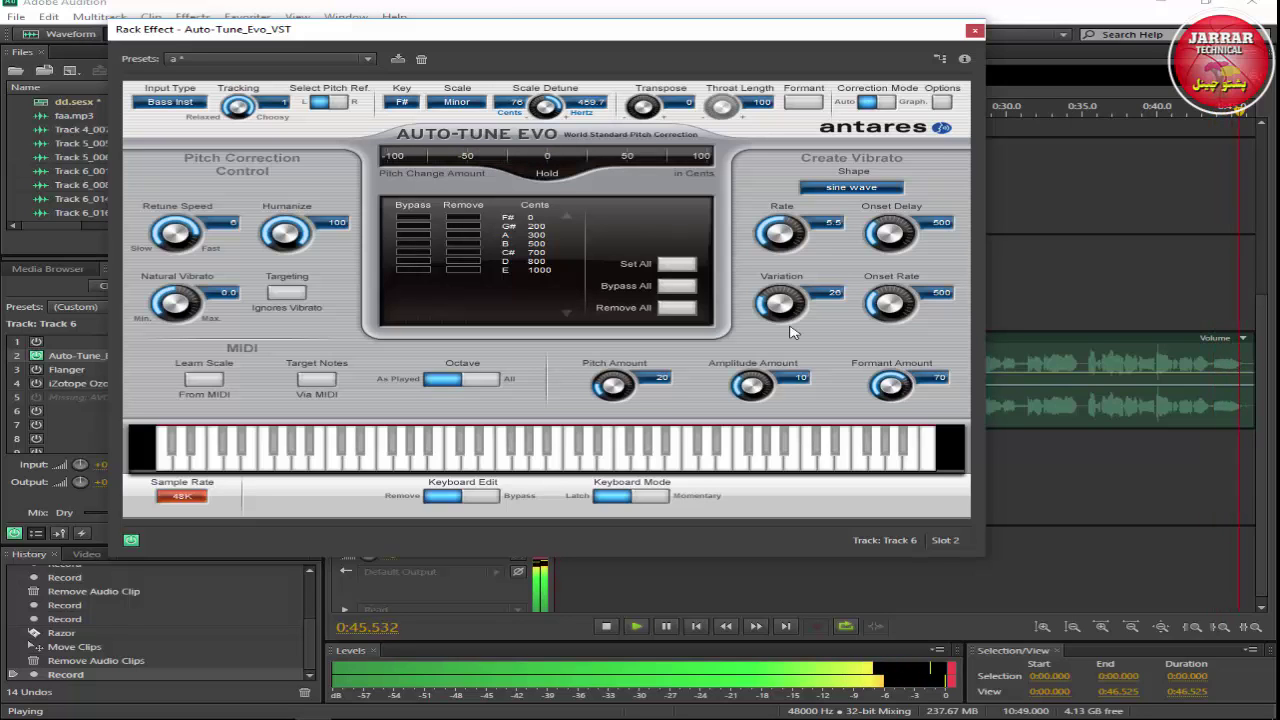
pyautogui.click(606, 626)
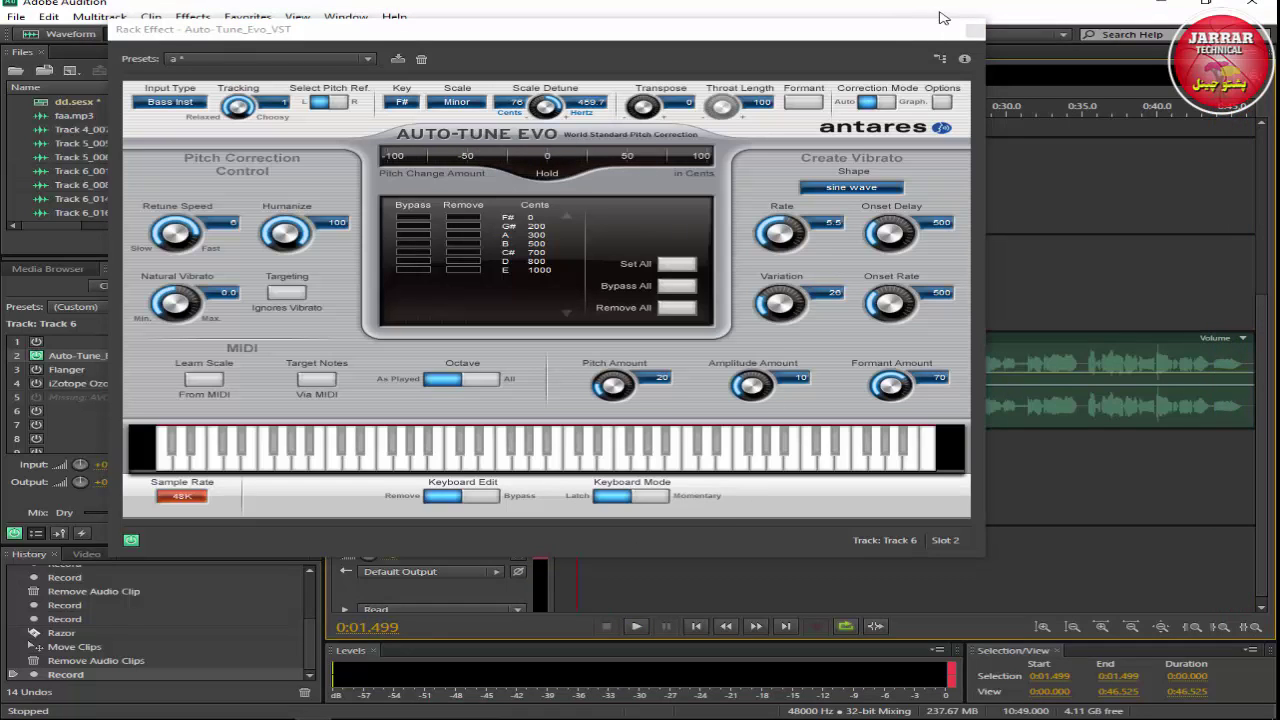
pyautogui.click(980, 31)
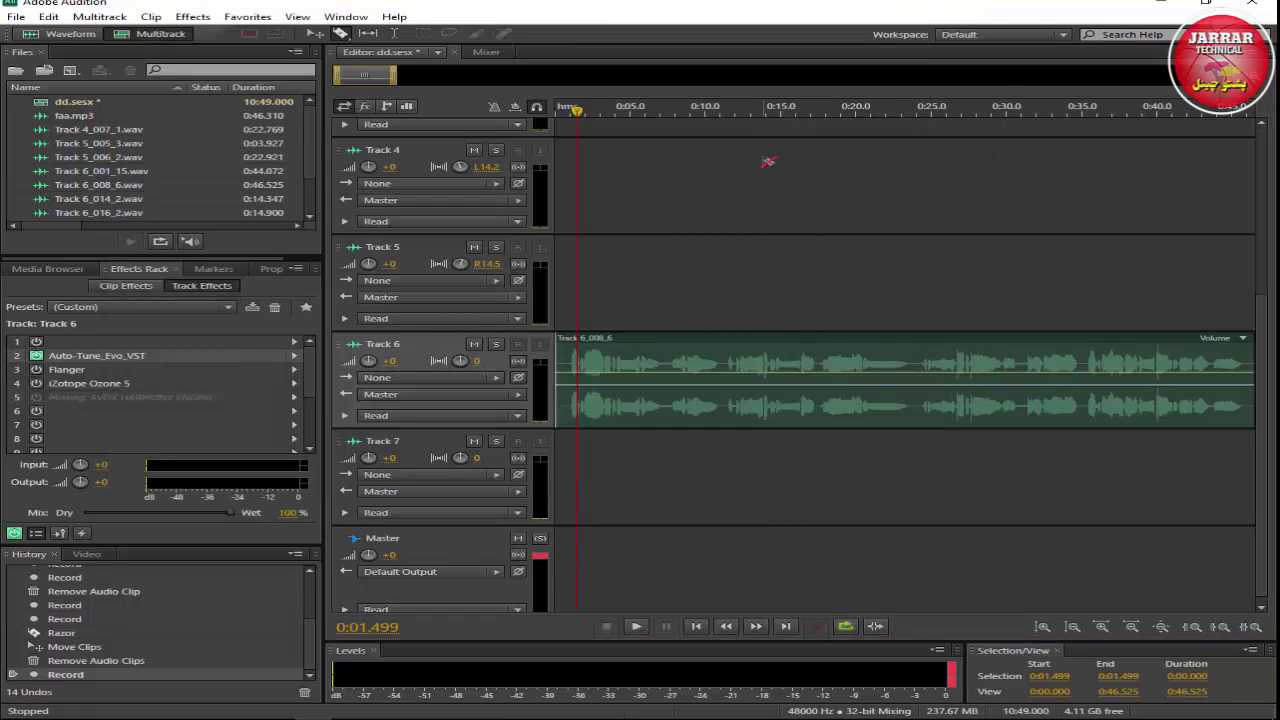